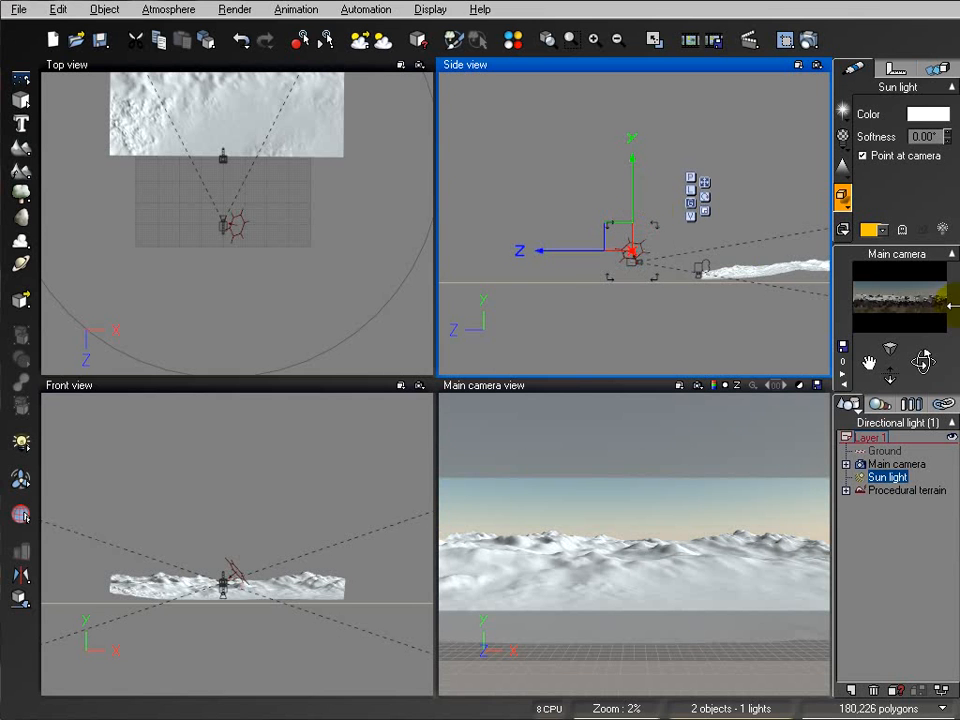
- Raise the sun light slightly along the vertical axis in the side view
left_click_drag(632, 186, 633, 183)
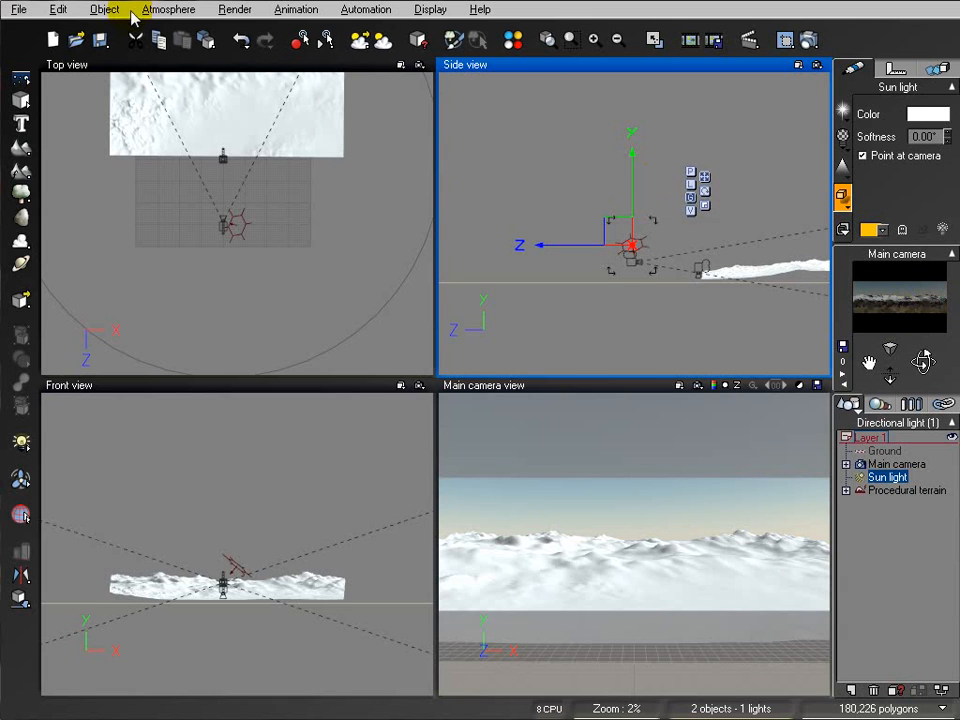
left_click(166, 9)
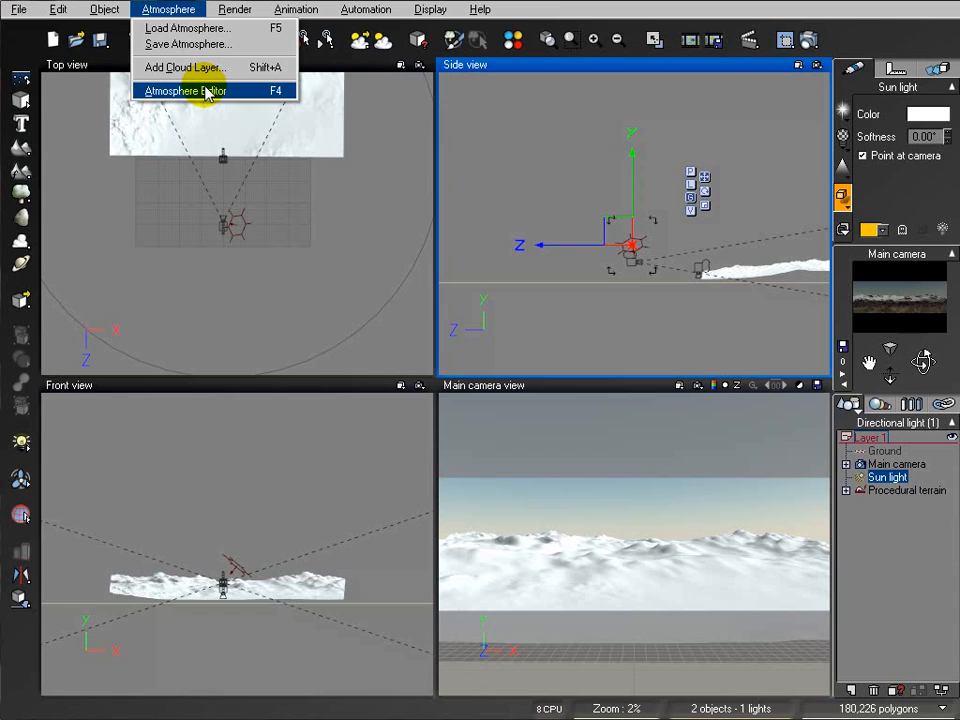
left_click(212, 27)
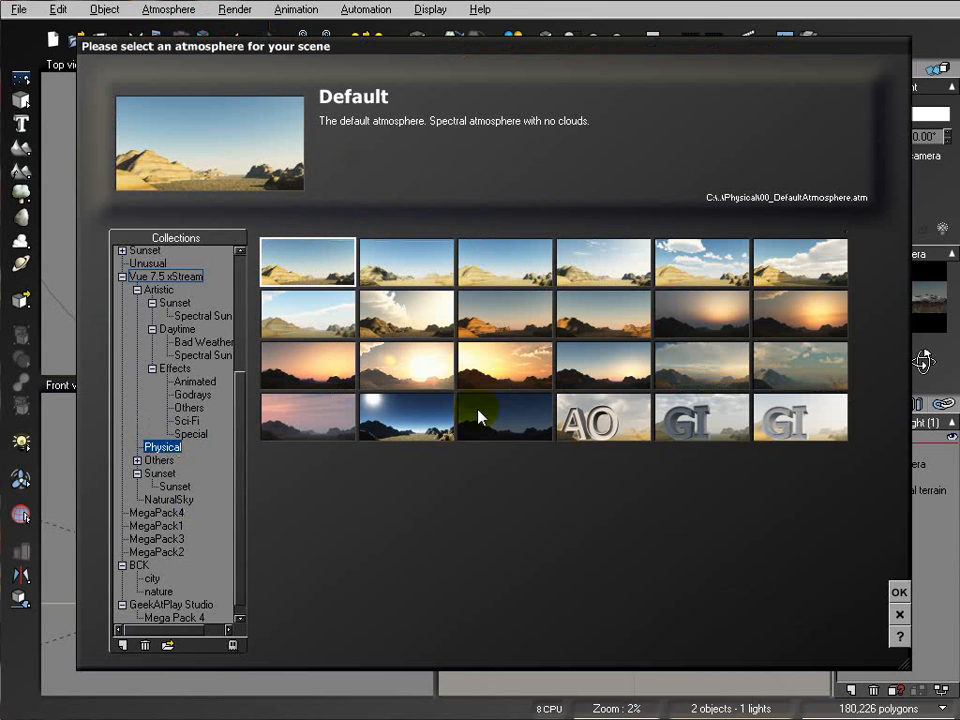
left_click(899, 615)
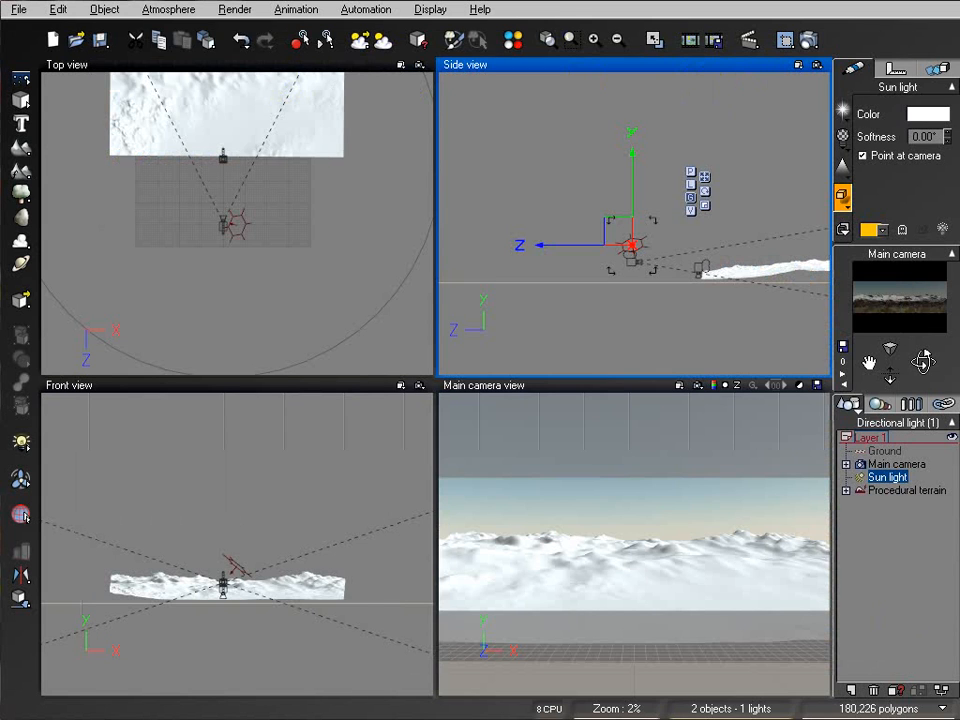
- In the Atmosphere Editor, set the lighting model to Global illumination and the light balance to 95% towards sunlight
left_click(165, 10)
left_click(200, 91)
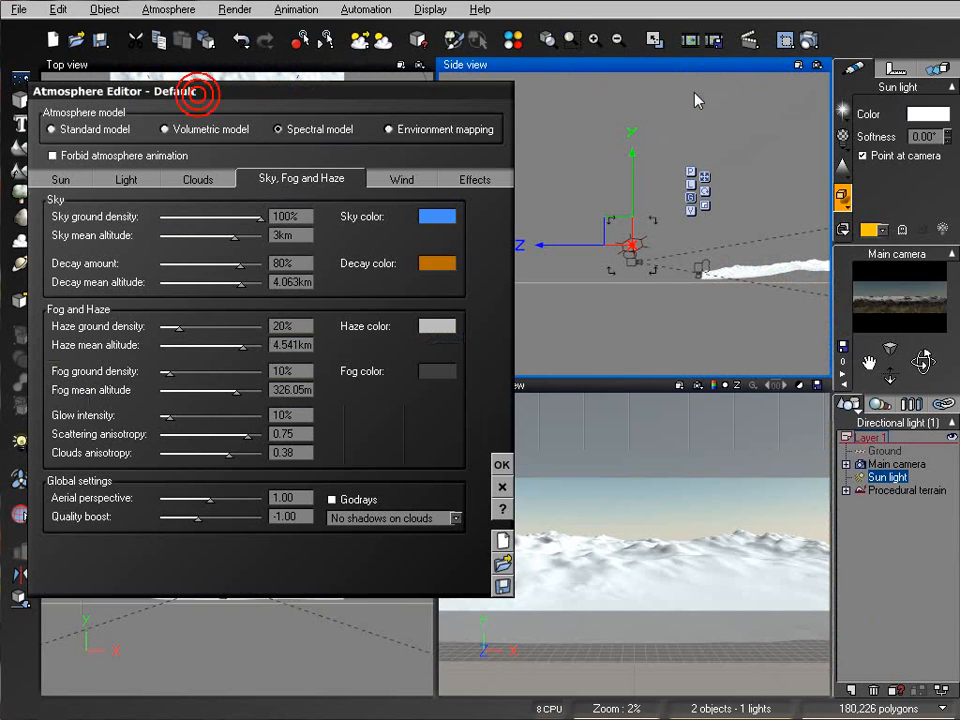
left_click_drag(317, 100, 435, 92)
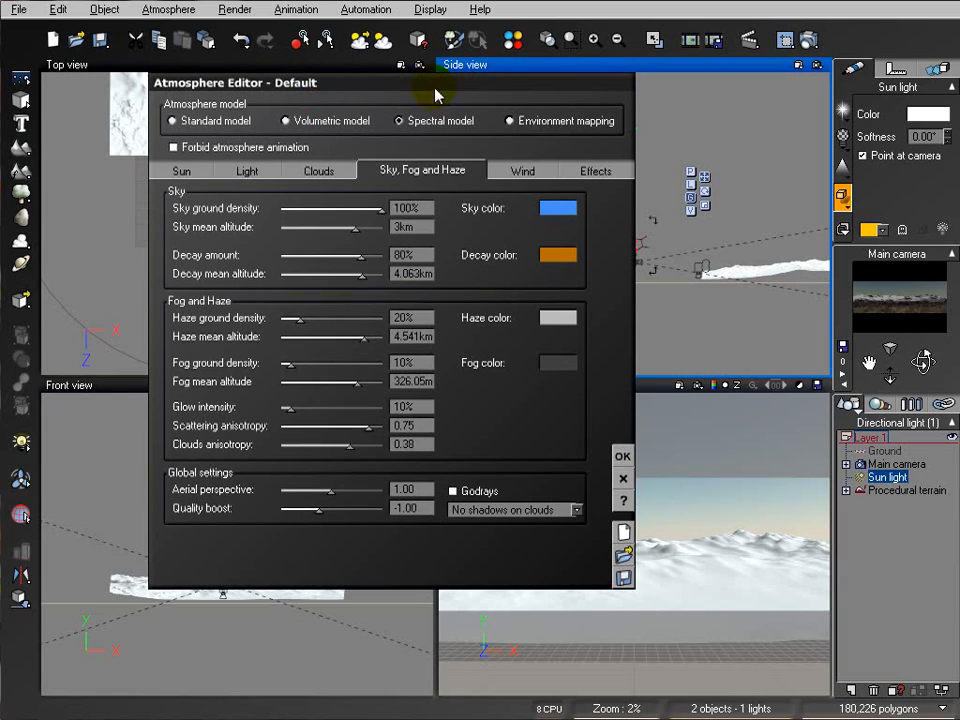
left_click(235, 175)
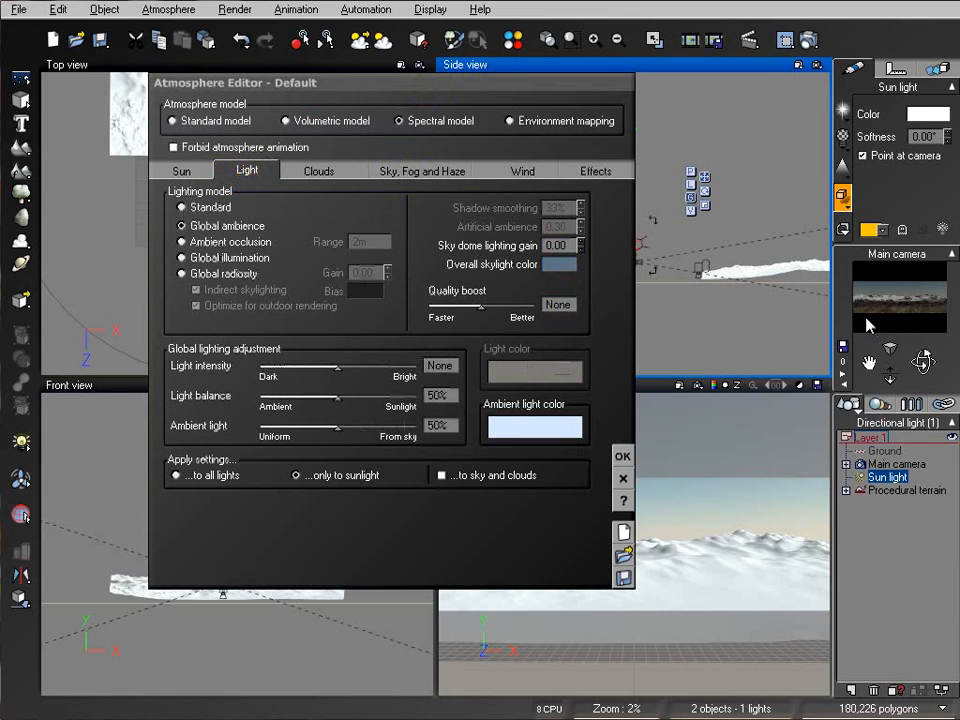
left_click(248, 258)
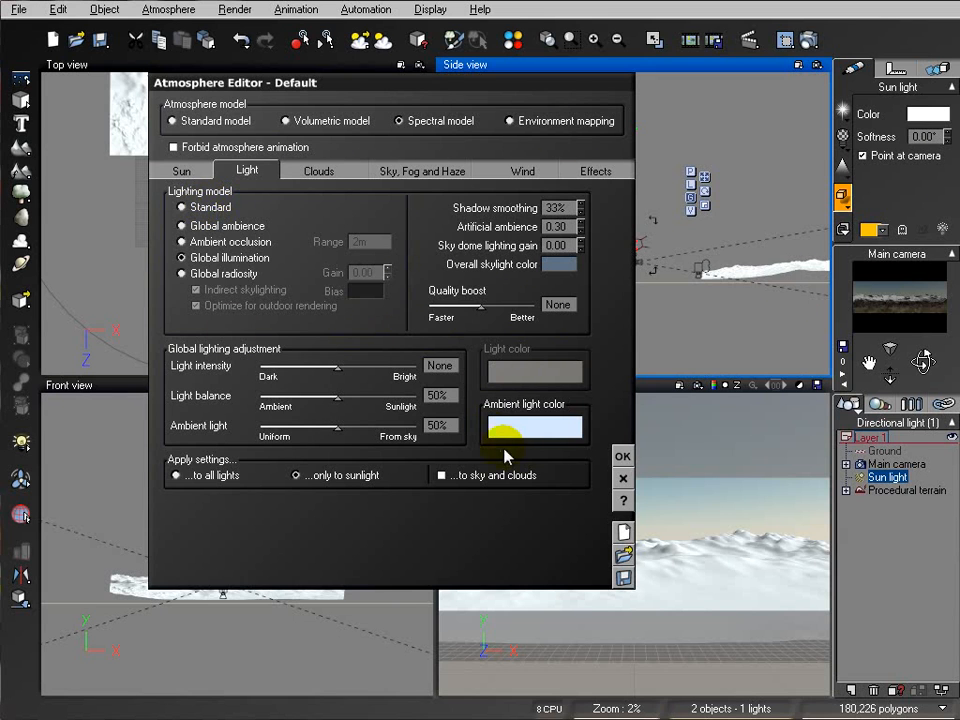
left_click_drag(355, 395, 414, 395)
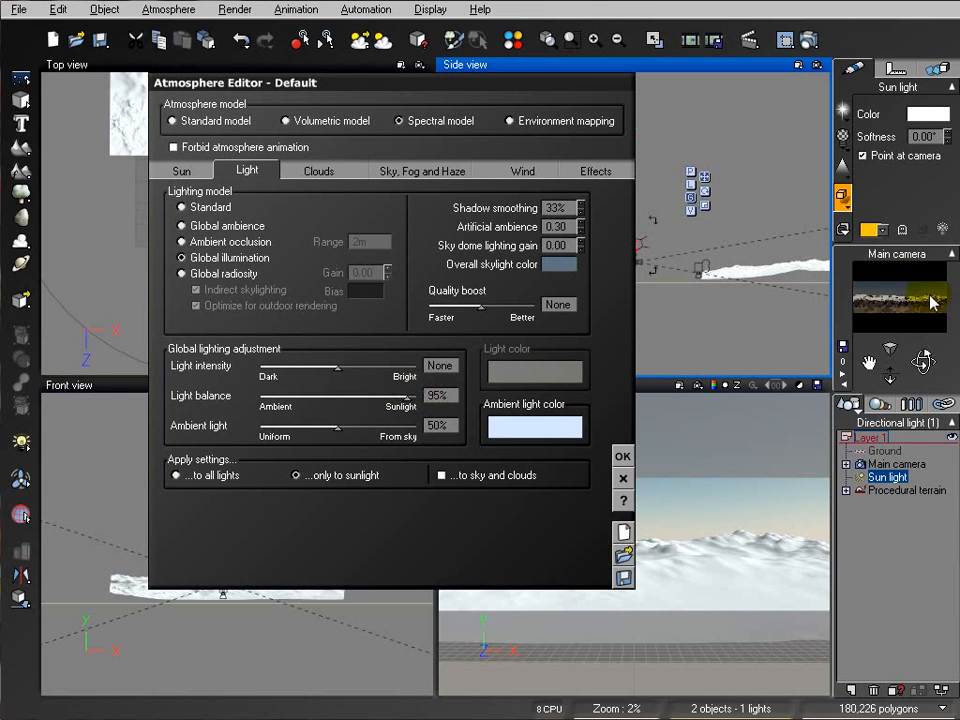
- Change the atmosphere's ambient light color to a darker greyish blue
right_click(514, 422)
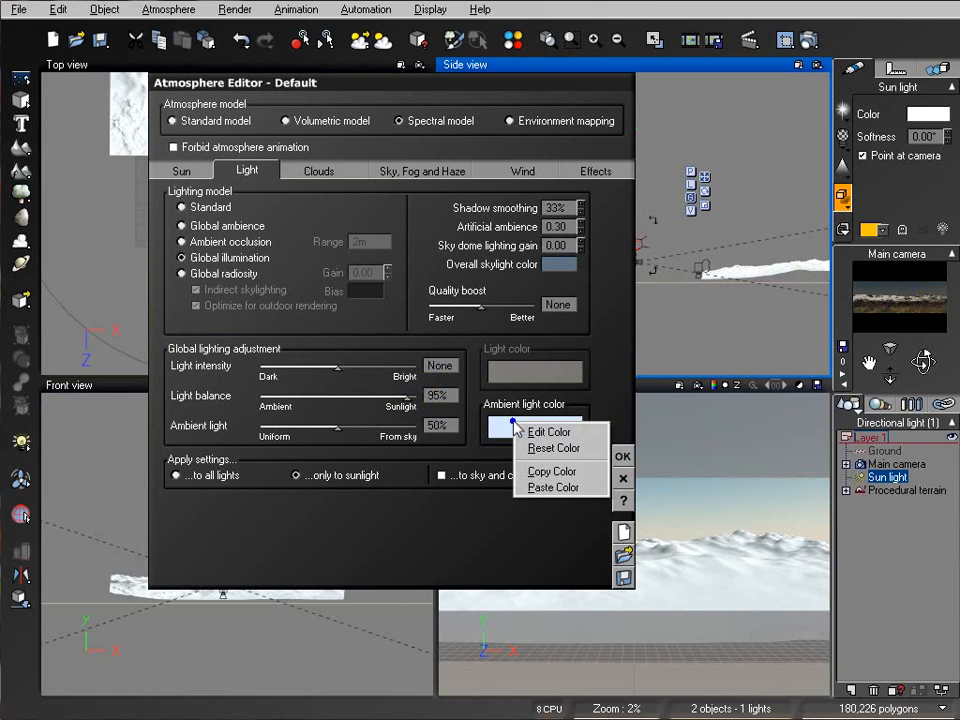
left_click(545, 432)
left_click(489, 313)
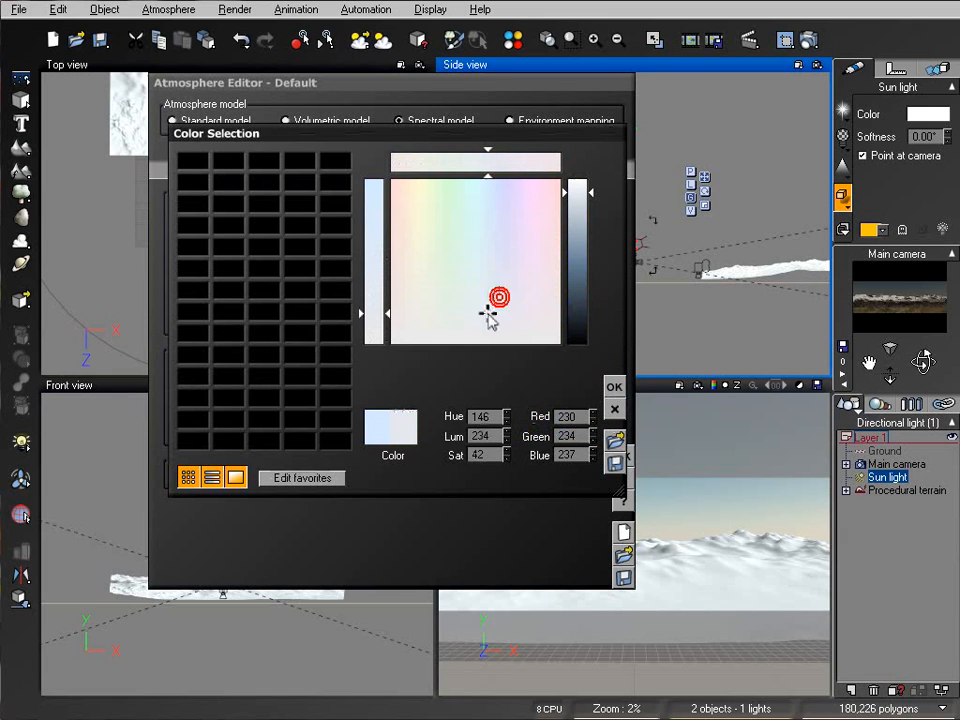
left_click_drag(591, 263, 590, 247)
left_click(613, 387)
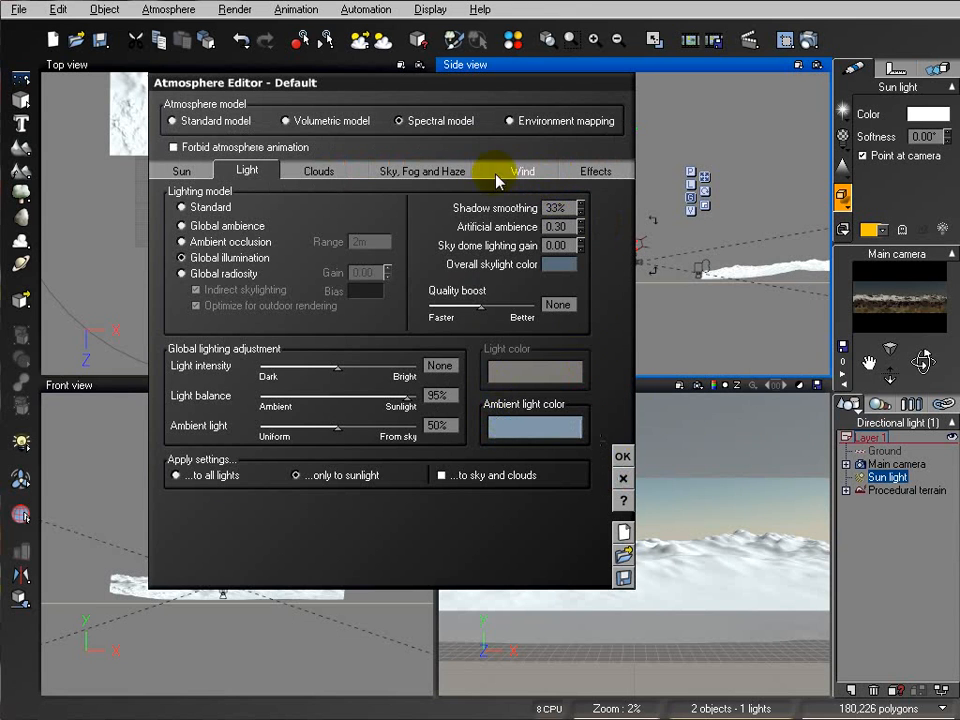
- Add an Alto Stratus #4 cloud layer from the Stratus - Cirrus collection to the atmosphere
left_click(317, 171)
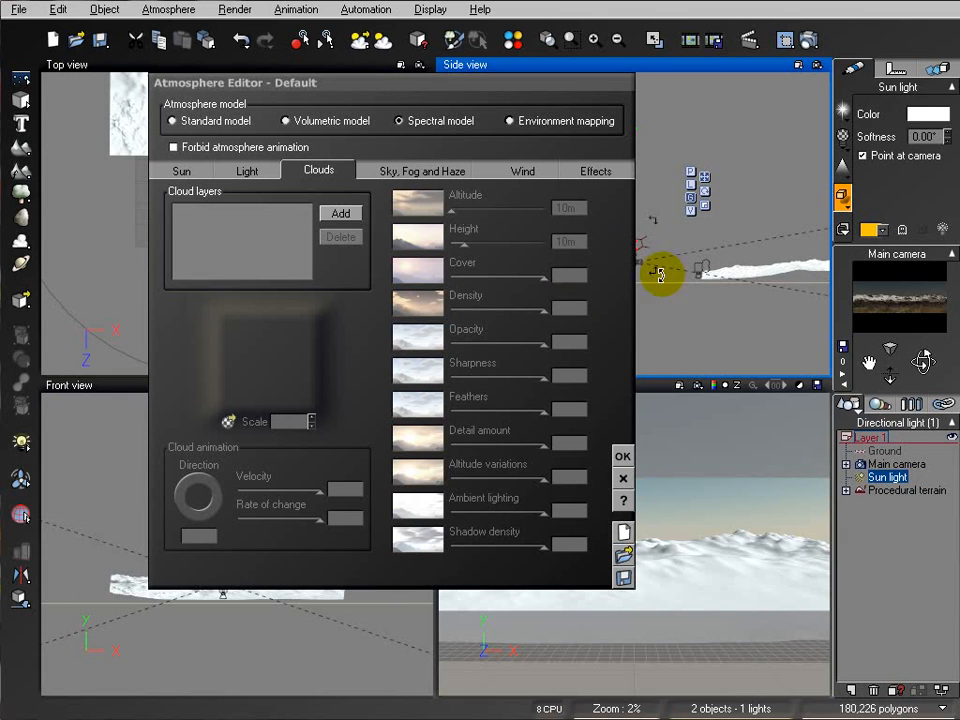
left_click(338, 213)
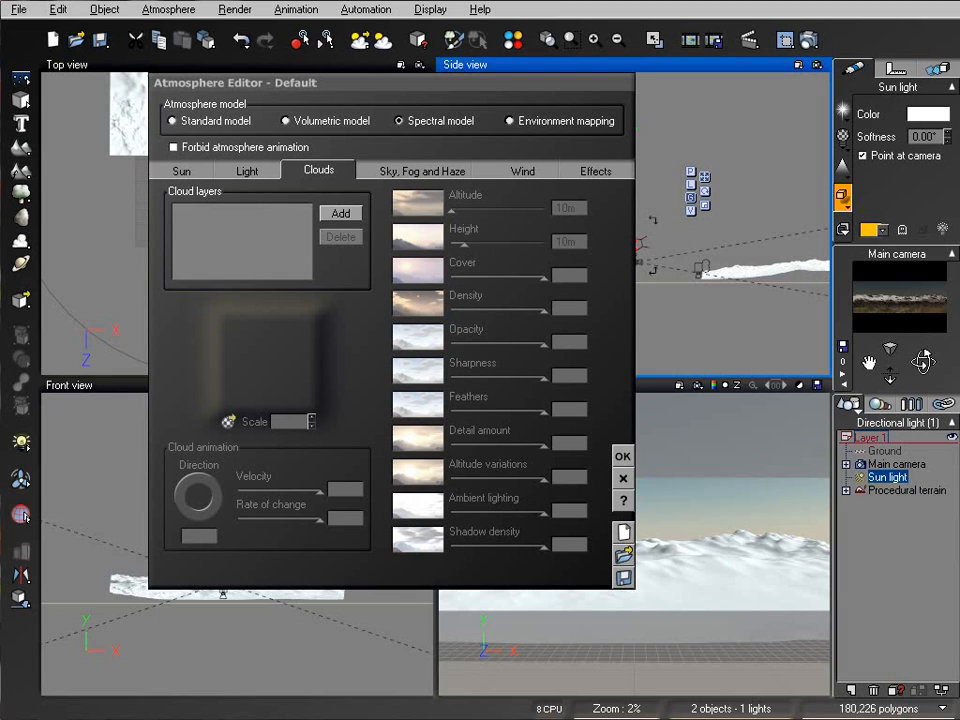
left_click(350, 213)
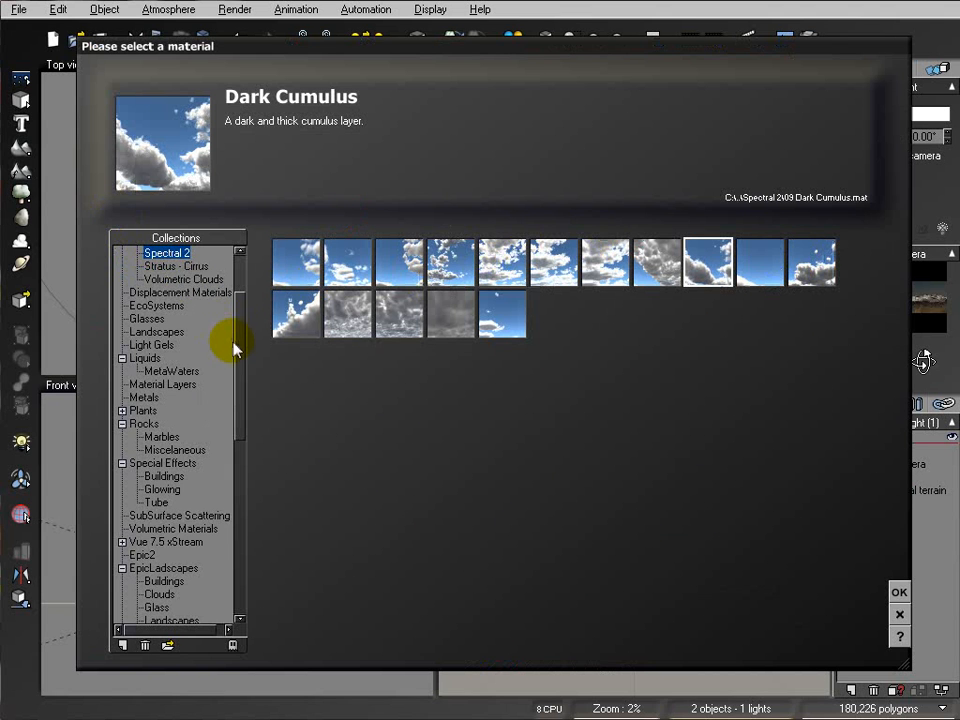
left_click_drag(241, 341, 242, 305)
left_click(202, 358)
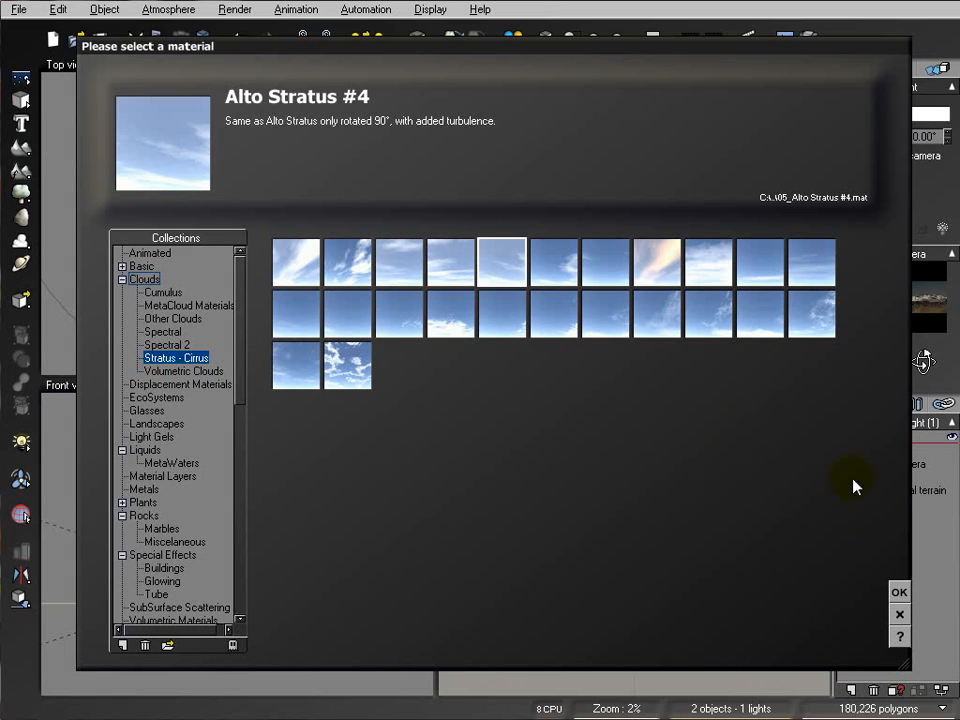
left_click(900, 593)
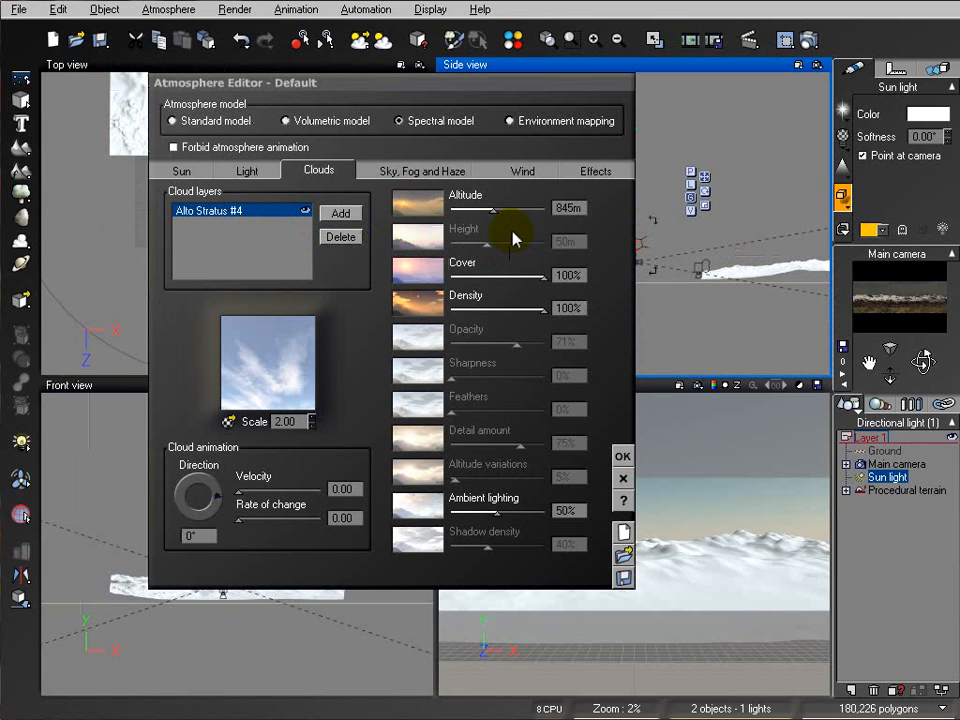
- Set the Alto Stratus #4 layer's altitude to 5.9 km, cover to 35% and density to 14%
left_click_drag(500, 206, 535, 207)
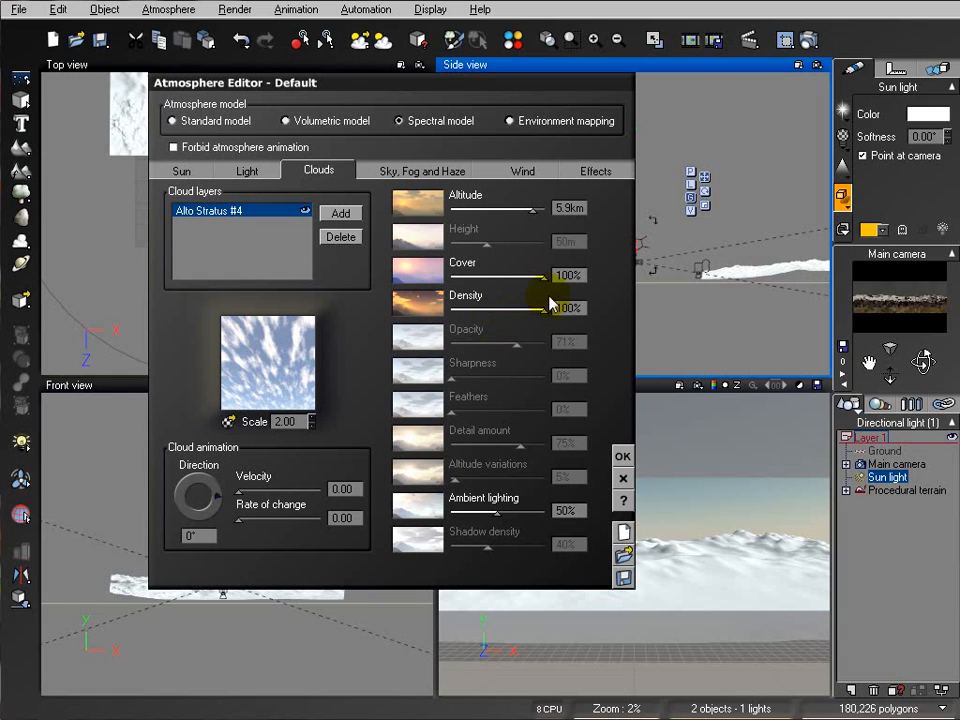
left_click_drag(545, 285, 467, 276)
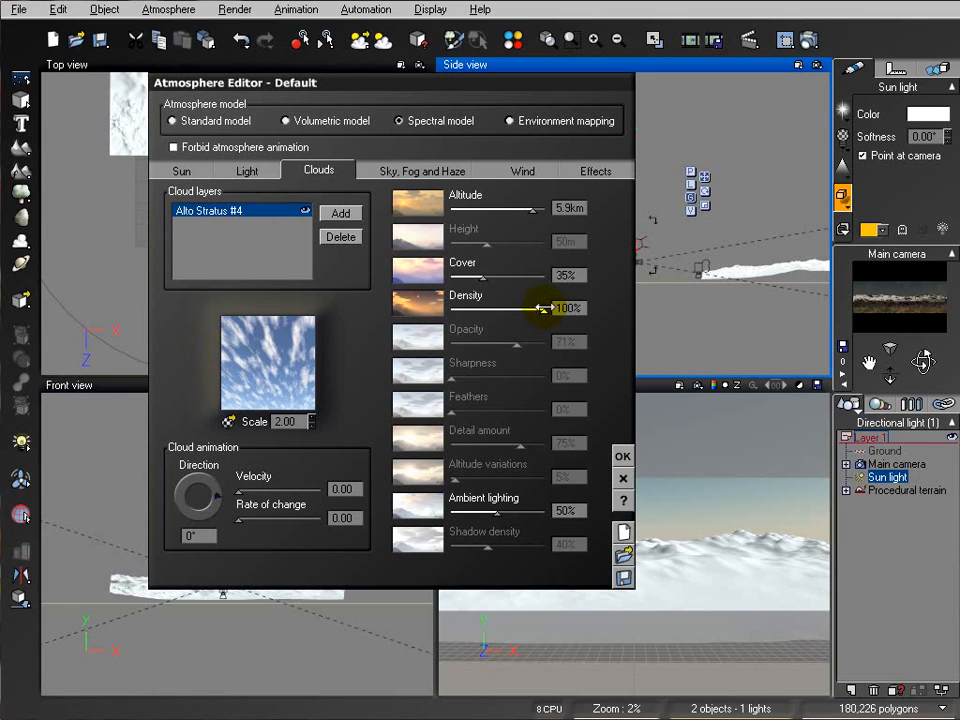
left_click_drag(521, 309, 460, 309)
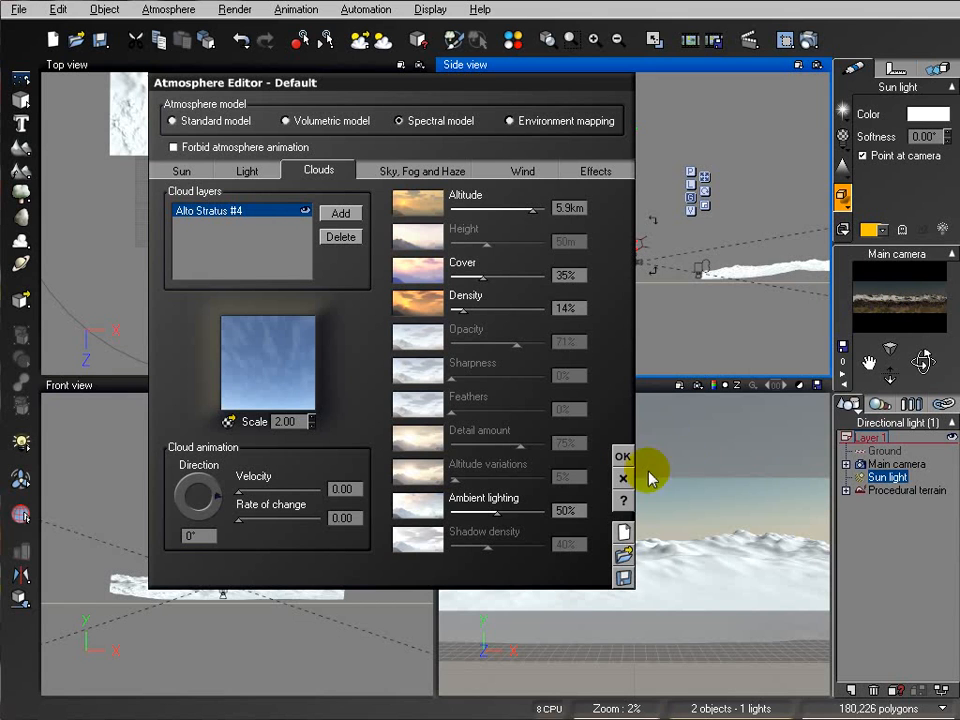
- Add a second cloud layer using the Small Cumulus material from the Spectral 2 collection
left_click(343, 217)
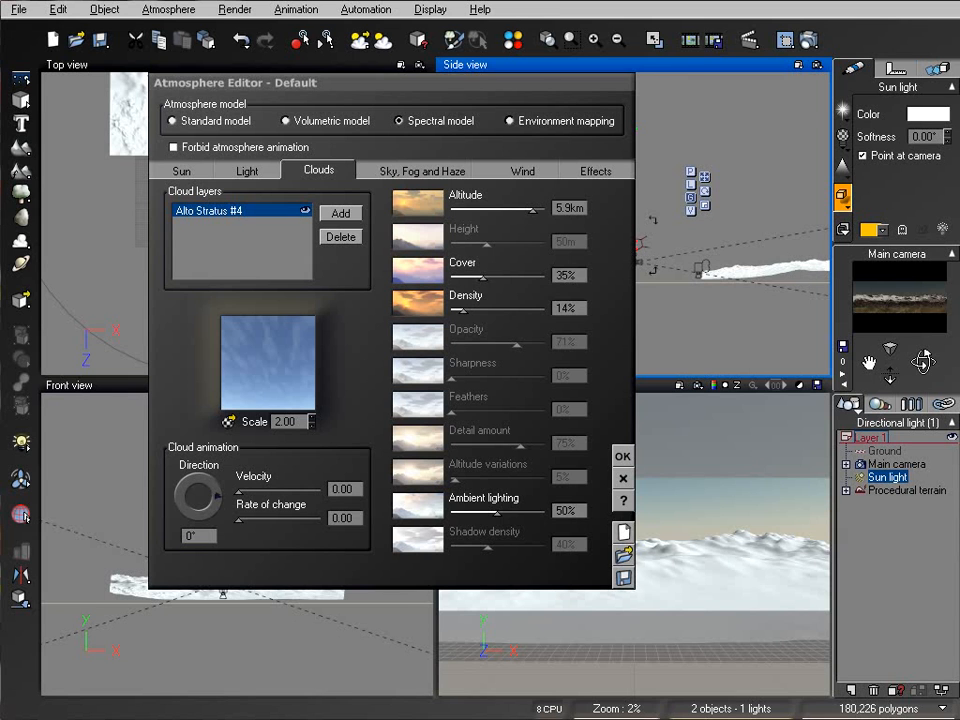
left_click(343, 214)
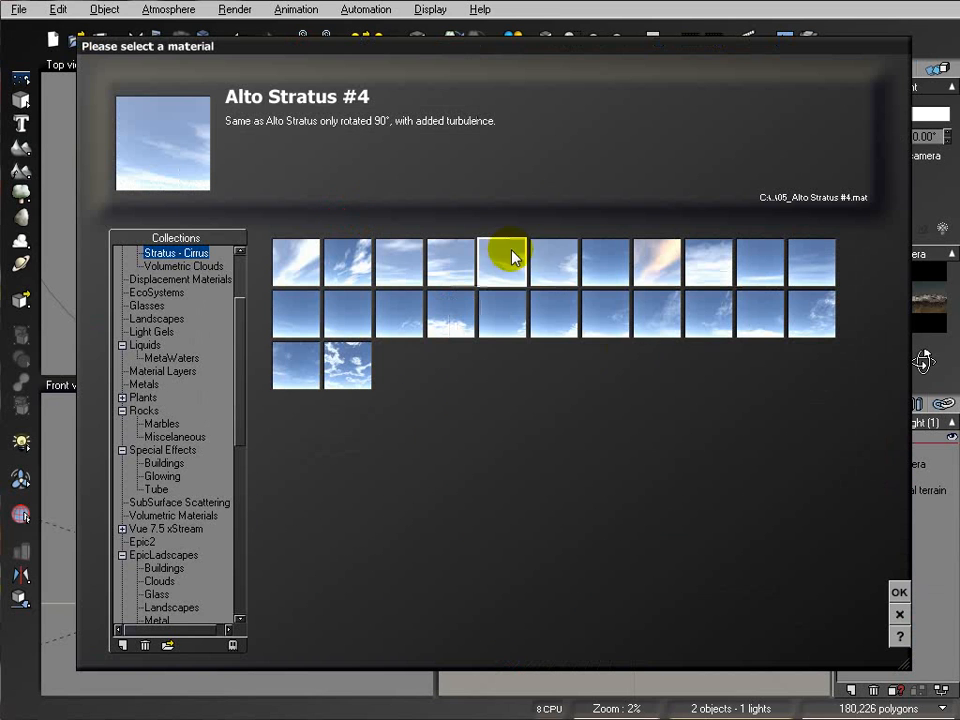
scroll(242, 302, "up", 2)
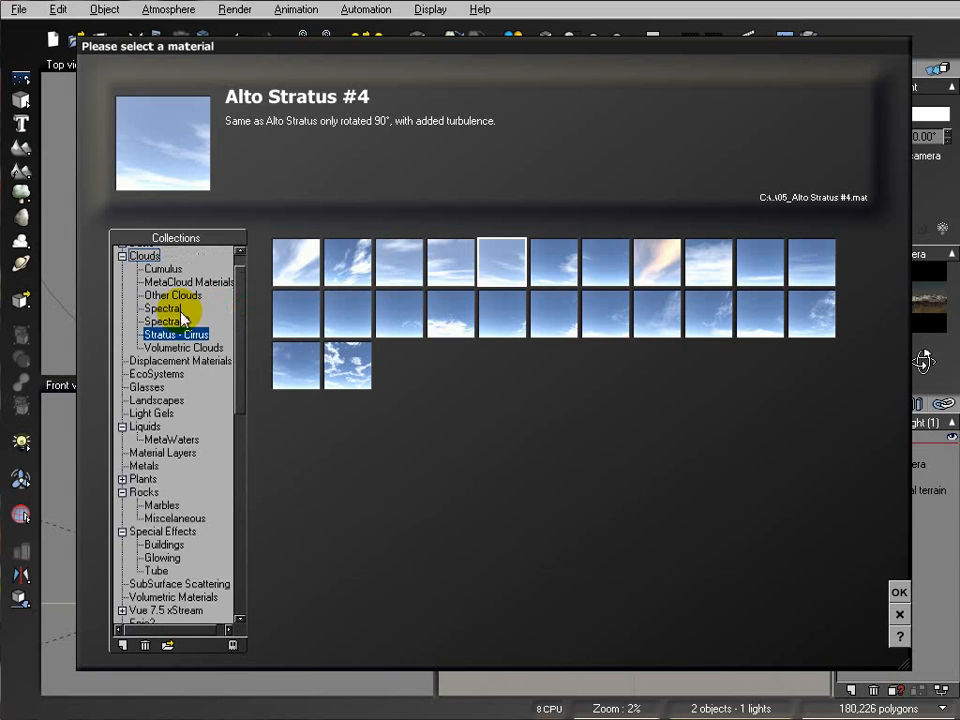
left_click(170, 321)
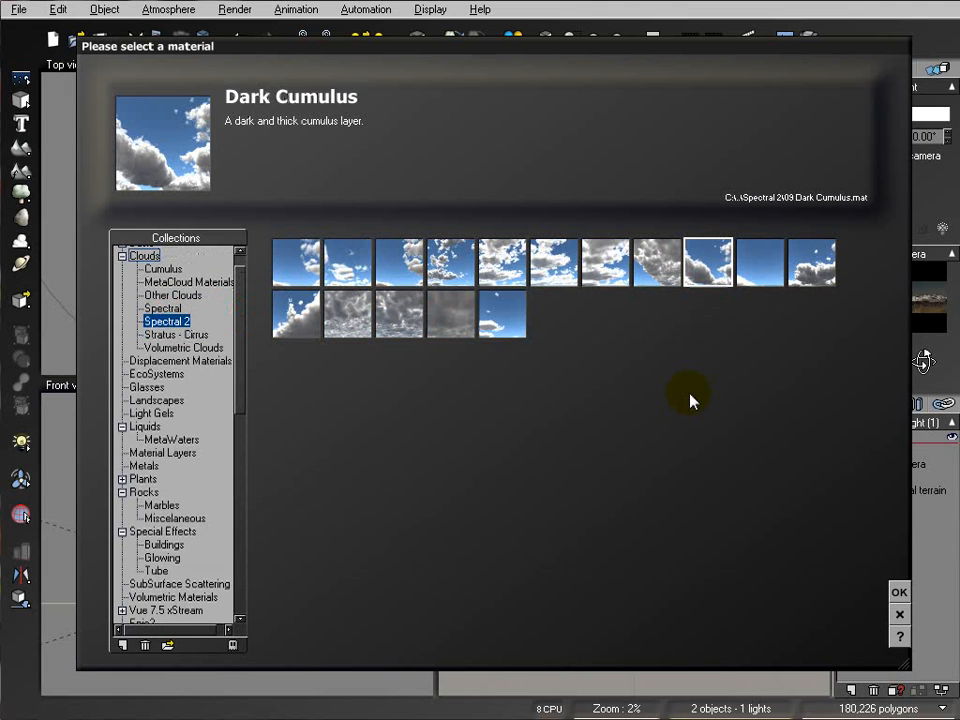
left_click(450, 255)
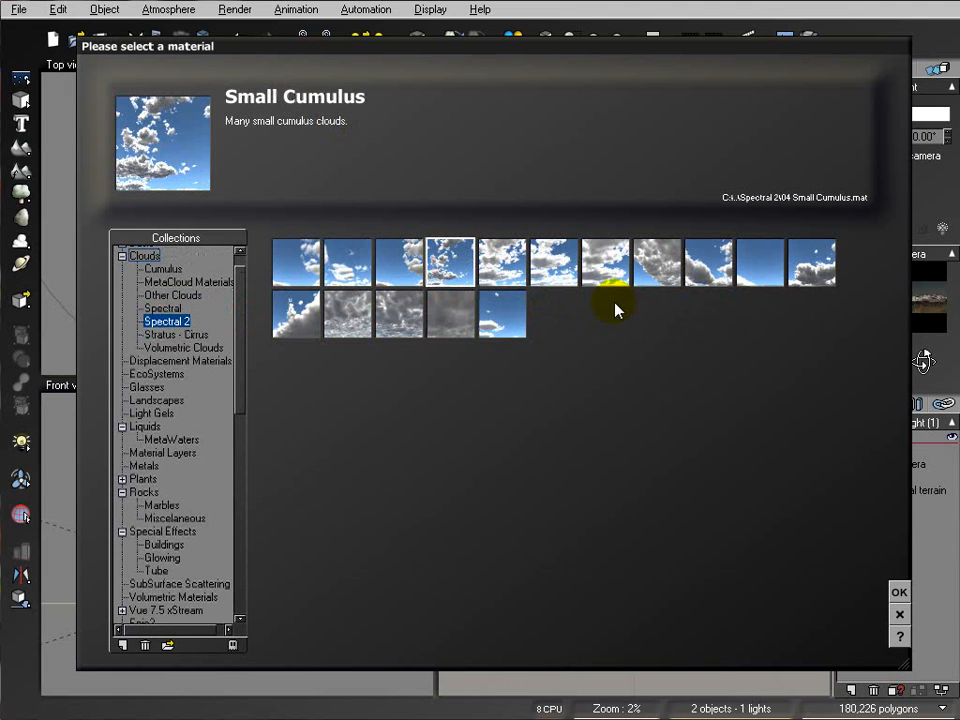
left_click(898, 592)
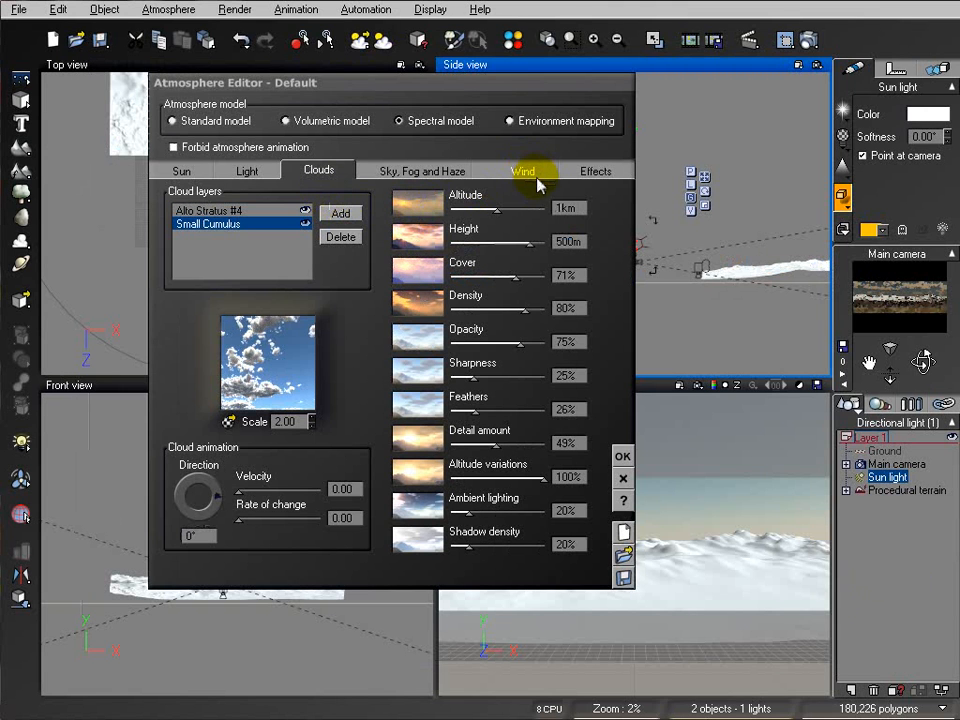
- Set the Small Cumulus layer's altitude to 1.1 km, height to 833 m, cover to 40% and density to 3%
left_click(506, 205)
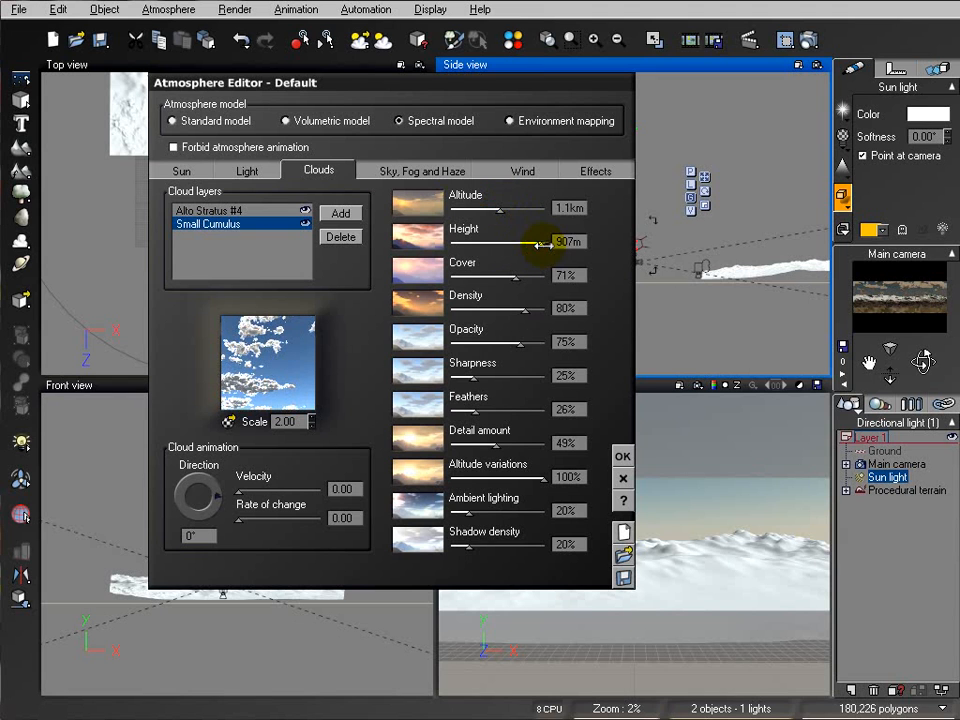
left_click_drag(541, 243, 541, 244)
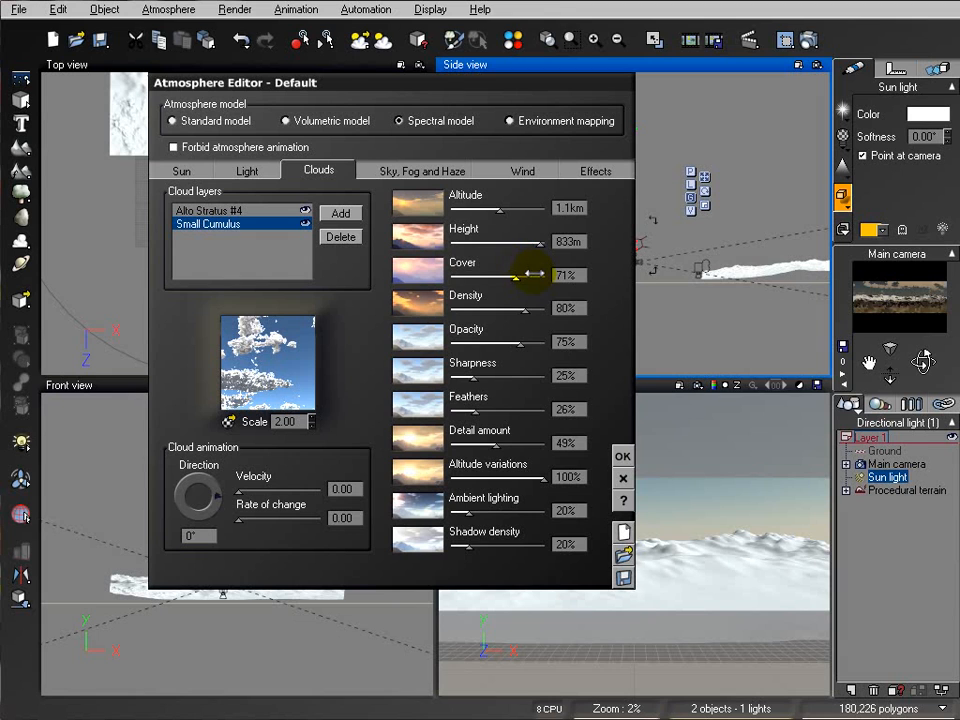
left_click_drag(534, 274, 498, 266)
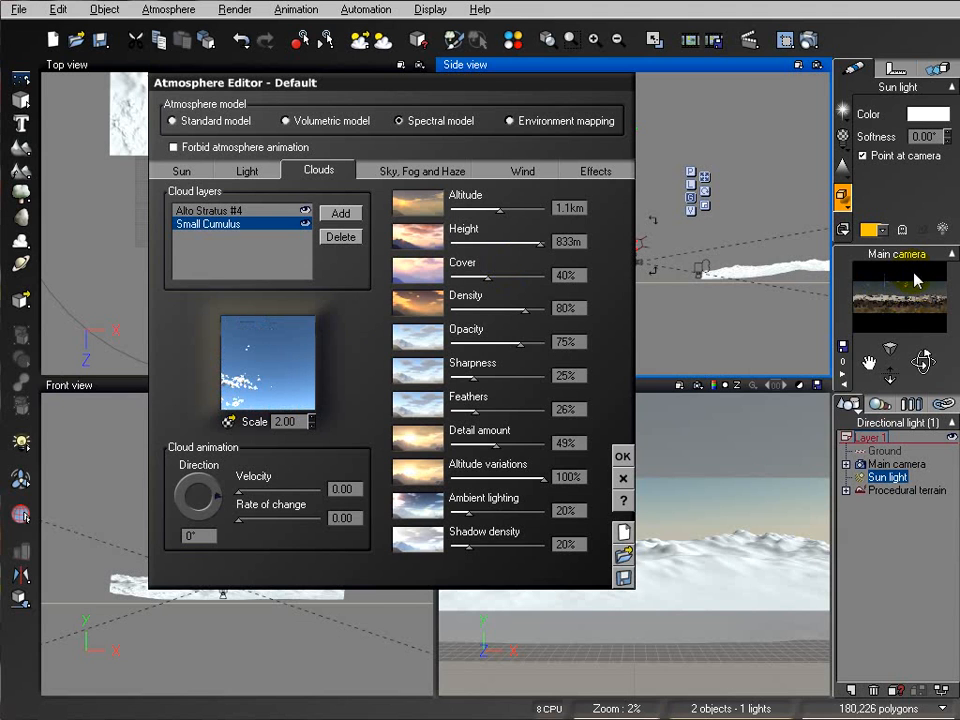
left_click(906, 316)
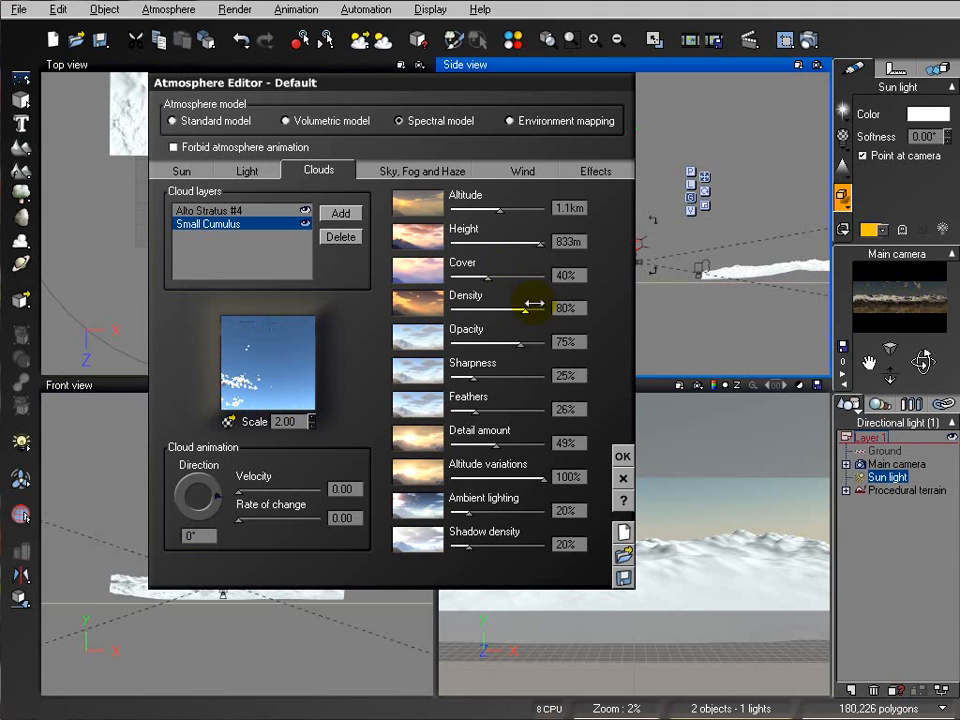
left_click_drag(525, 308, 453, 309)
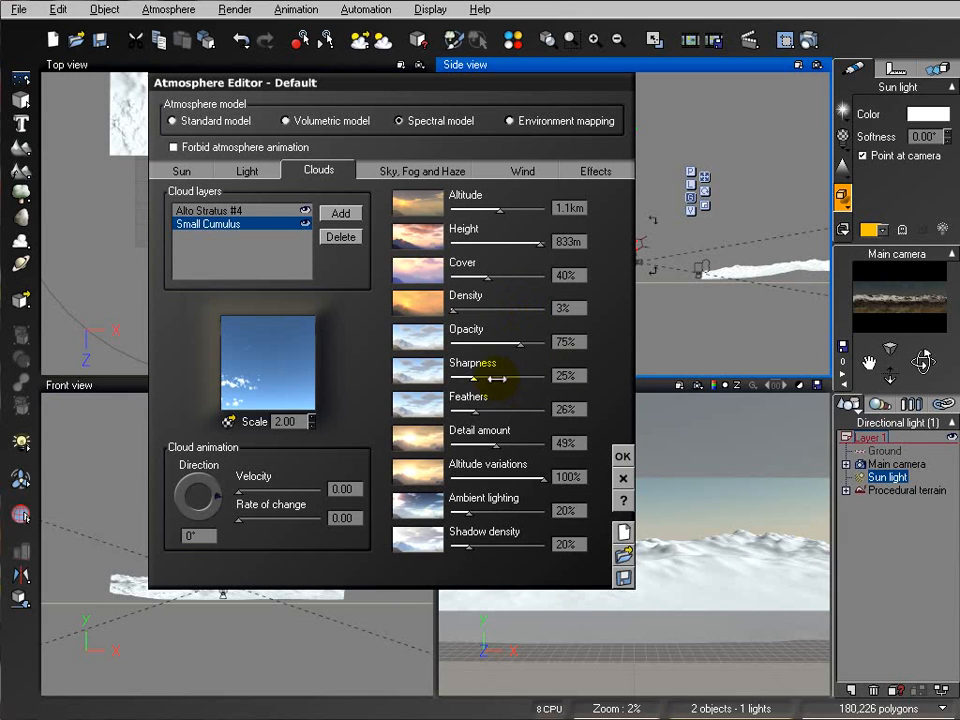
- Set the Small Cumulus layer's detail amount to 89%, feathers to 2% and shadow density to 61%
left_click_drag(517, 435, 527, 440)
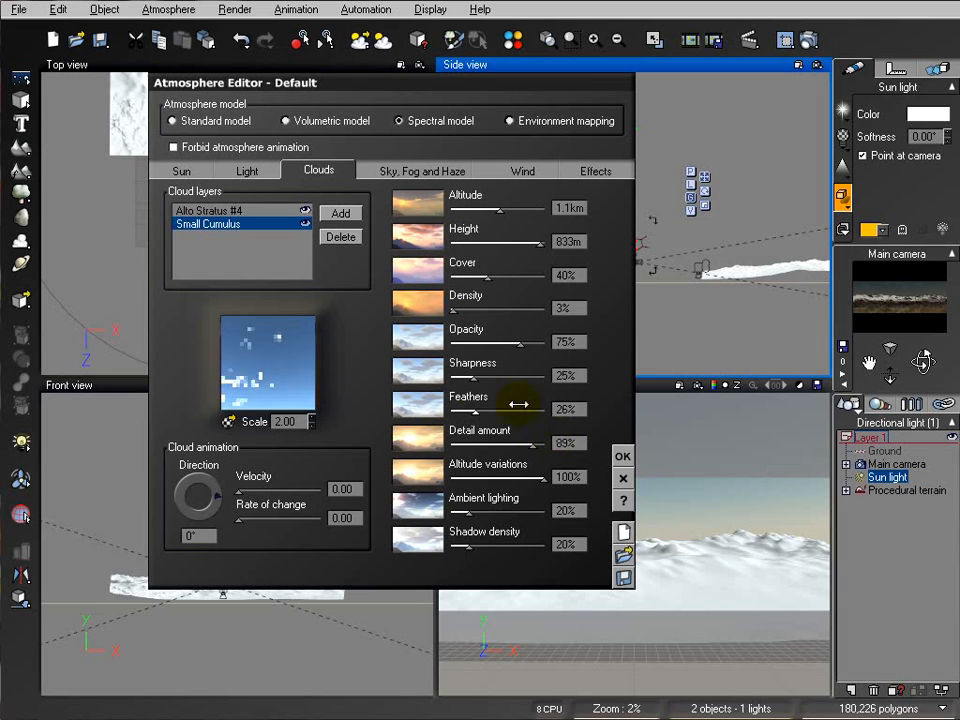
left_click_drag(497, 398, 484, 400)
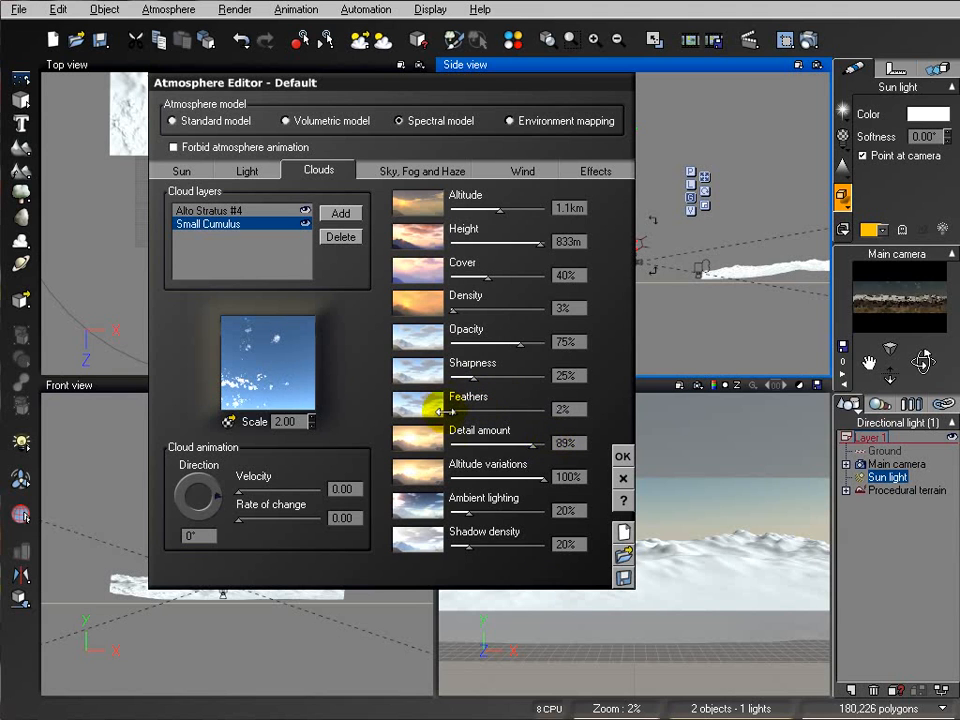
left_click_drag(503, 549, 509, 549)
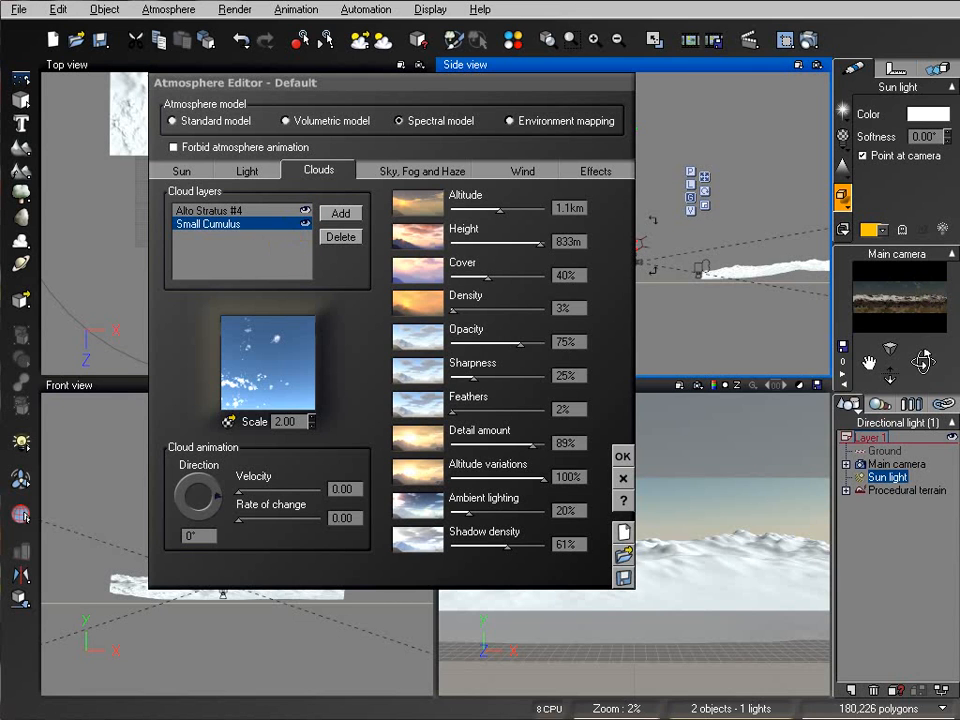
- Add a third cloud layer using the Dark Cumulus material from the Spectral 2 collection and set its cover to 50%
left_click(335, 212)
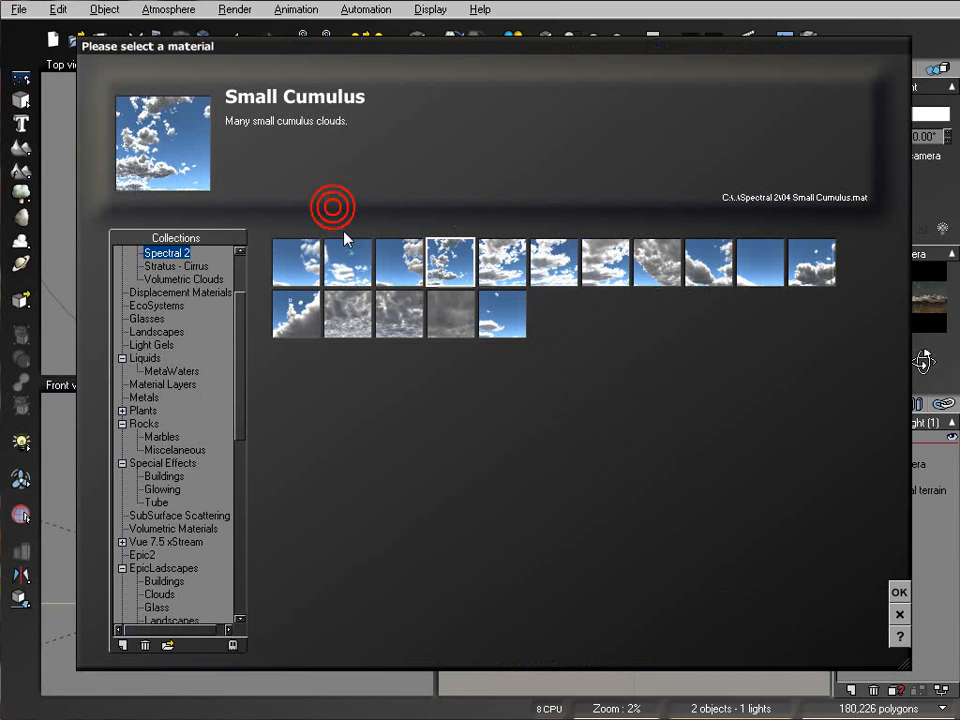
left_click(708, 262)
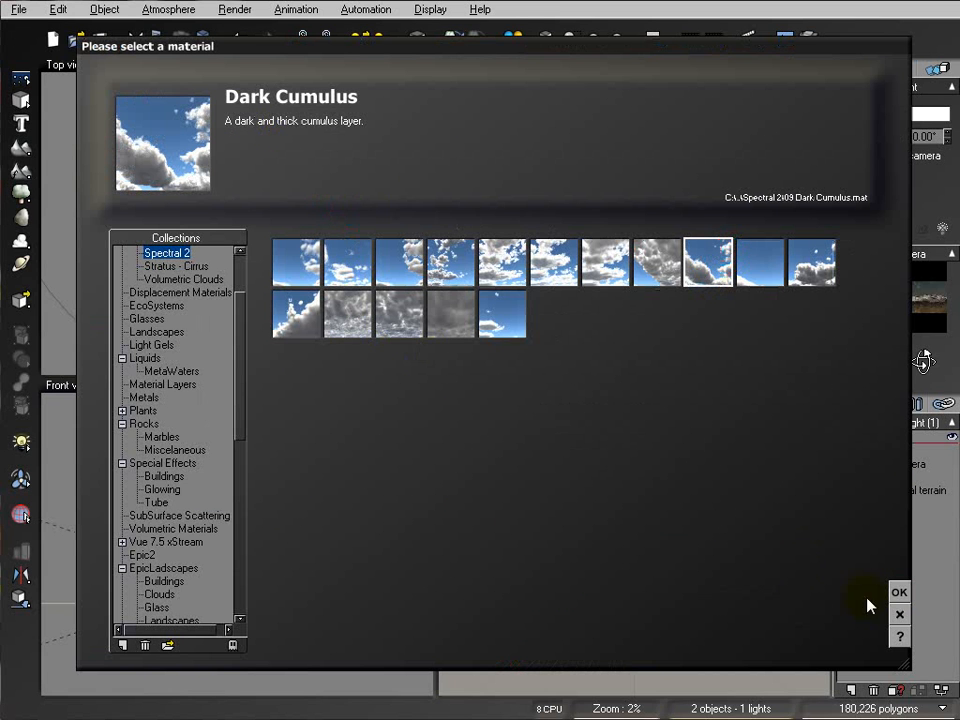
left_click(898, 591)
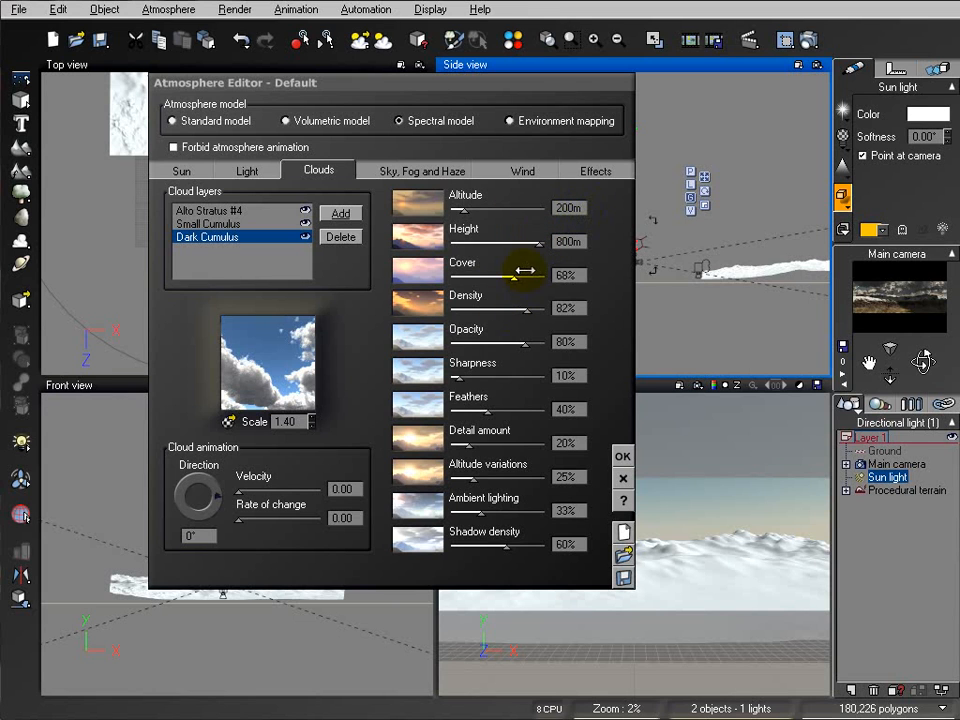
left_click_drag(524, 270, 520, 271)
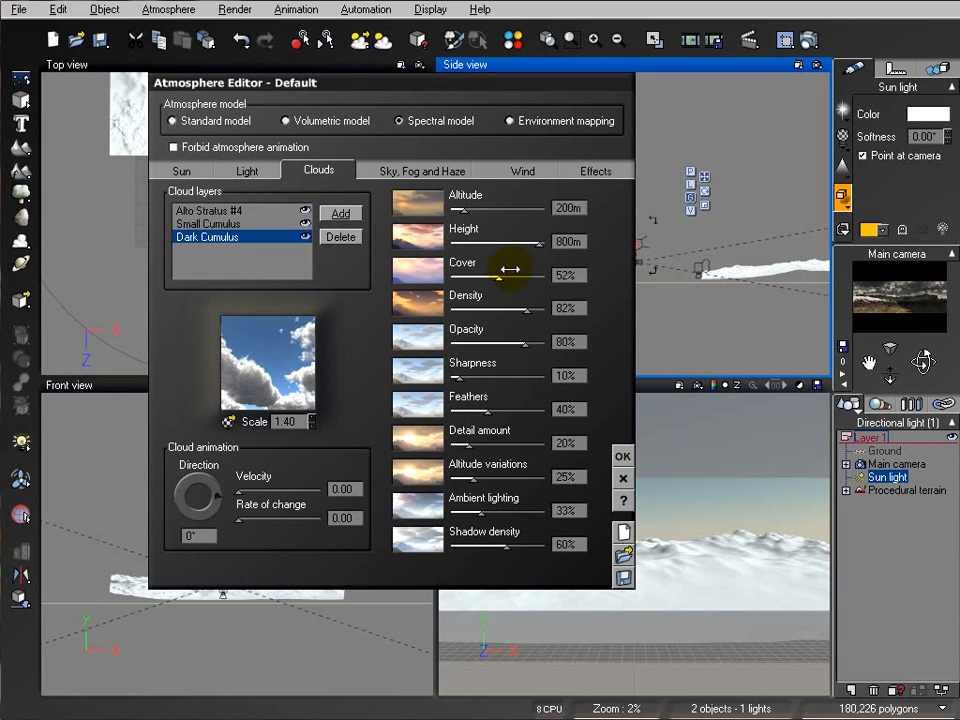
left_click_drag(507, 271, 509, 271)
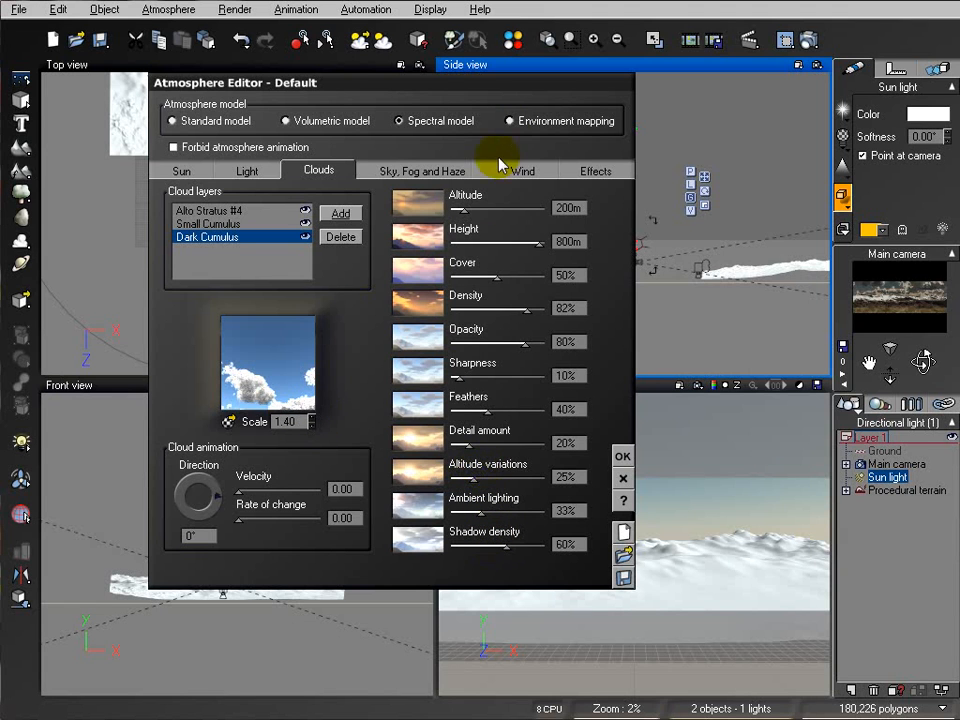
- Render a preview to inspect the three cloud layers and their terrain shadows, and accept the atmosphere settings
left_click(810, 40)
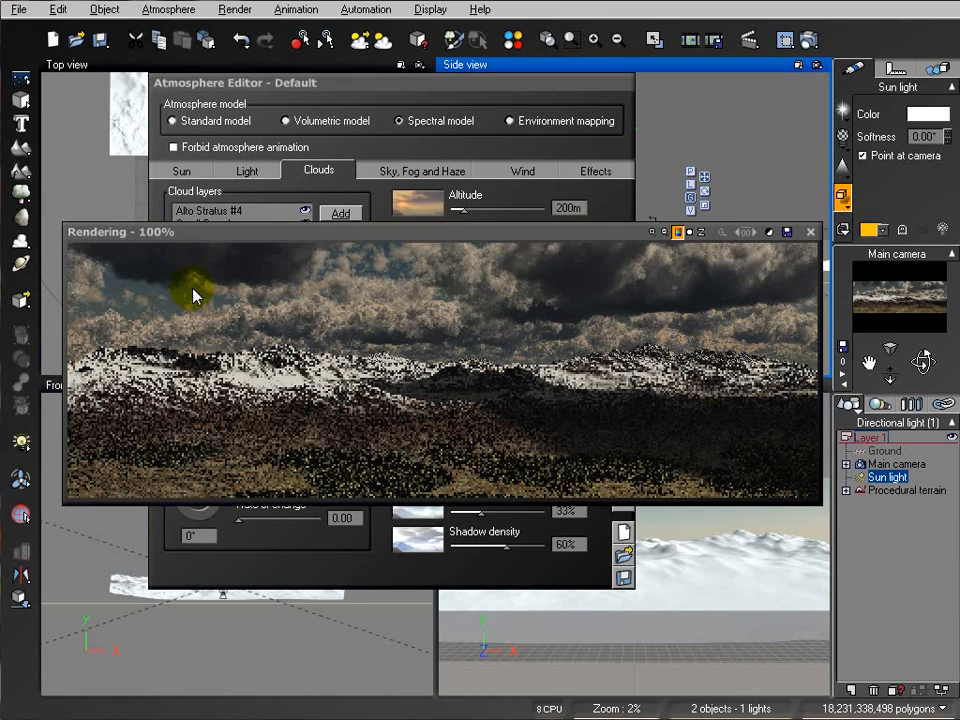
mouse_move(743, 465)
left_mouse_down()
mouse_move(188, 405)
mouse_move(700, 380)
mouse_move(472, 375)
mouse_move(347, 350)
mouse_move(656, 366)
mouse_move(427, 362)
mouse_move(403, 388)
mouse_move(500, 442)
left_mouse_up()
left_click_drag(537, 374, 688, 414)
left_click(594, 422)
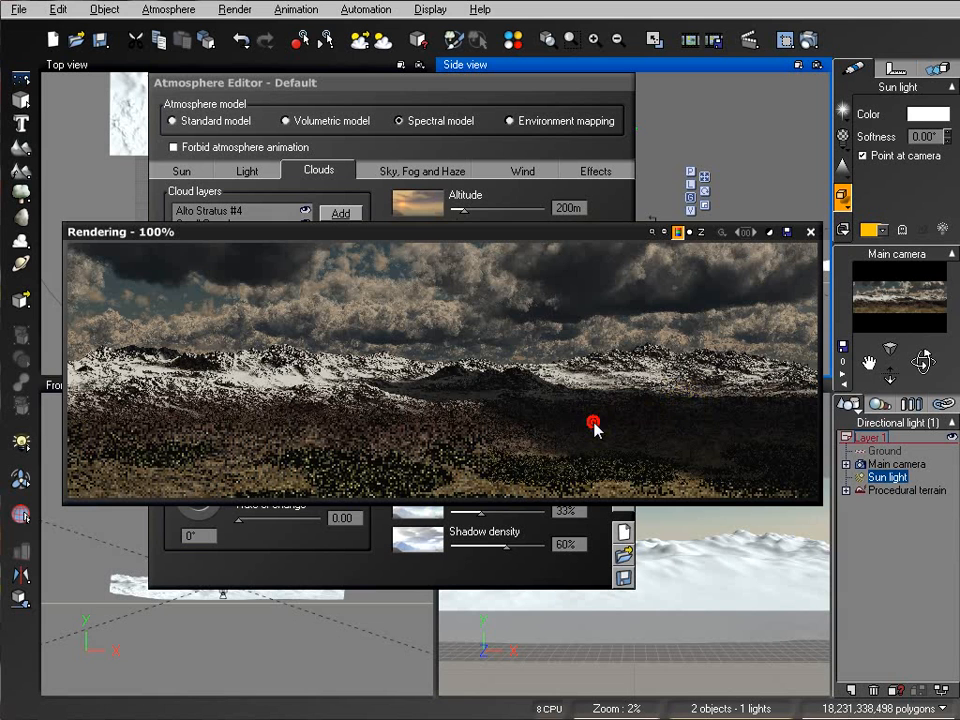
left_click(776, 300)
left_click(810, 232)
left_click(810, 232)
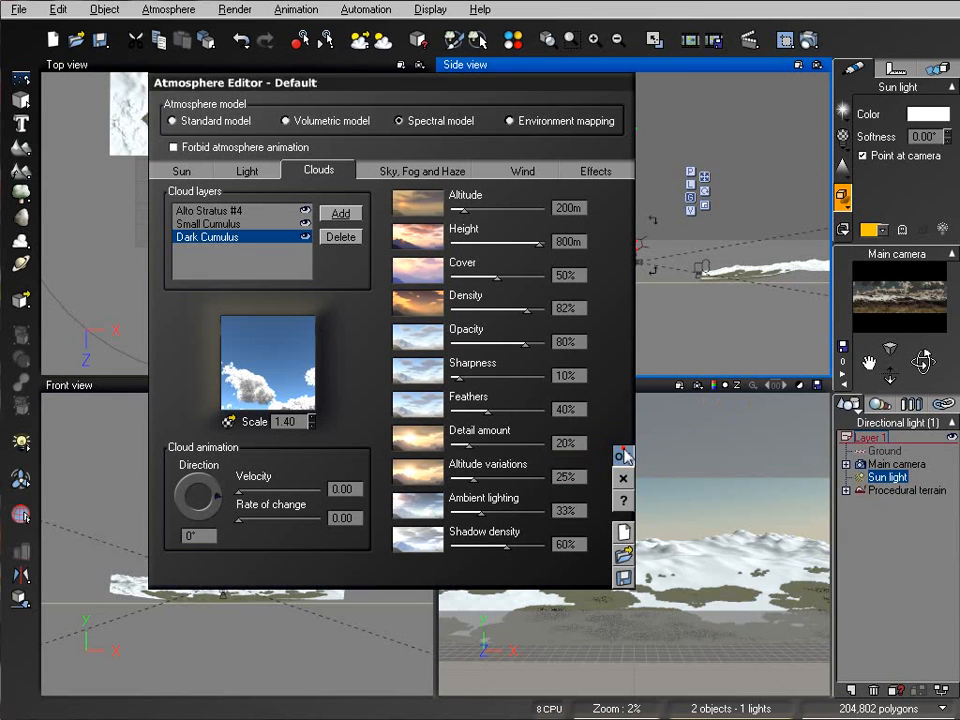
left_click(622, 456)
- Enable the shadow map in the sun light's shadow settings, keeping ray-traced hard shadows
left_click(845, 197)
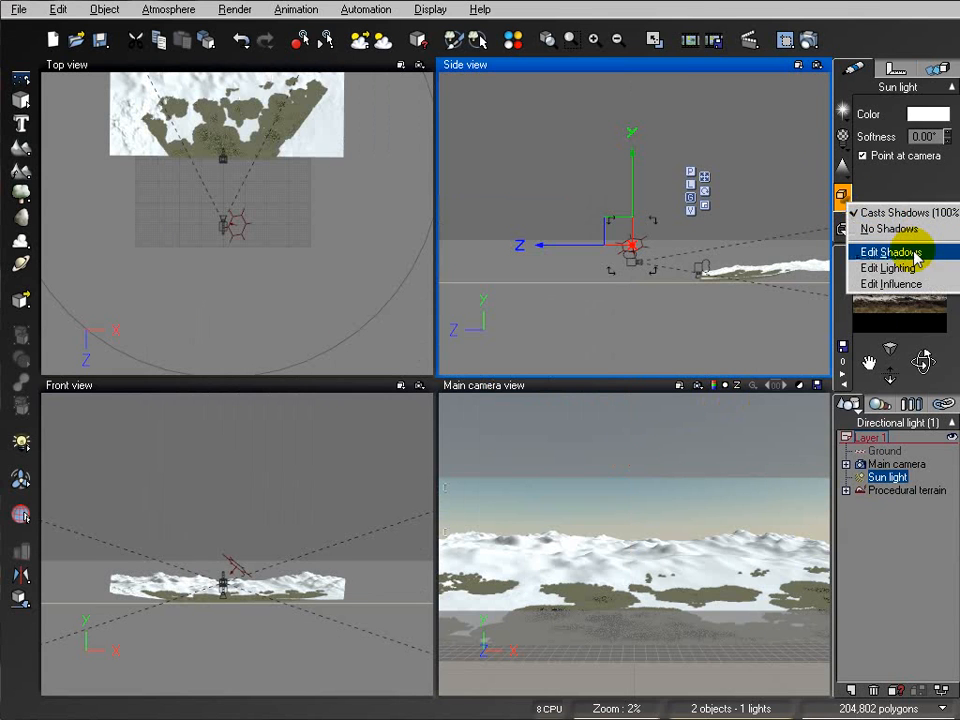
left_click(889, 251)
left_click(172, 339)
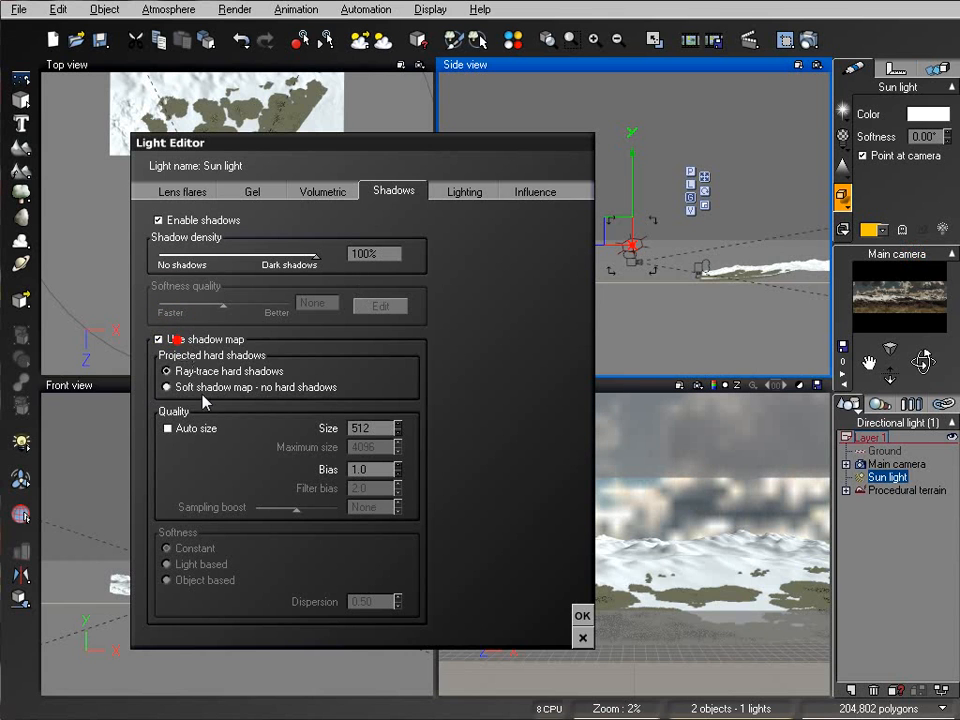
left_click(582, 615)
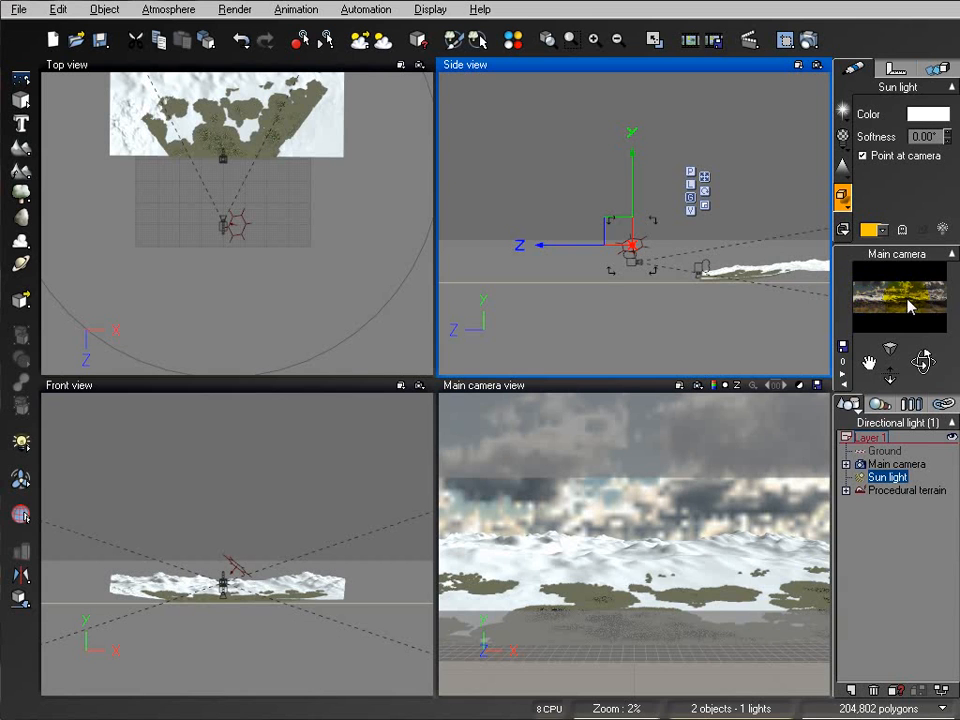
- Set the atmosphere's decay mean altitude to 1.085 km, haze ground density to 33%, fog ground density to 94% and fog mean altitude to 81.711 m
left_click(170, 10)
left_click(190, 89)
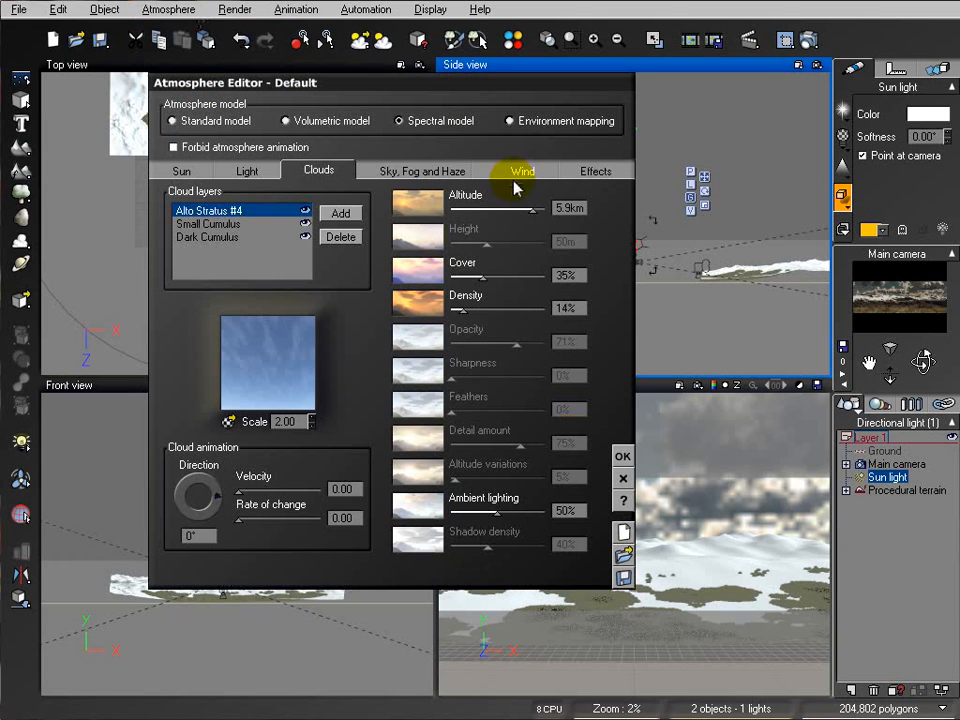
left_click(408, 170)
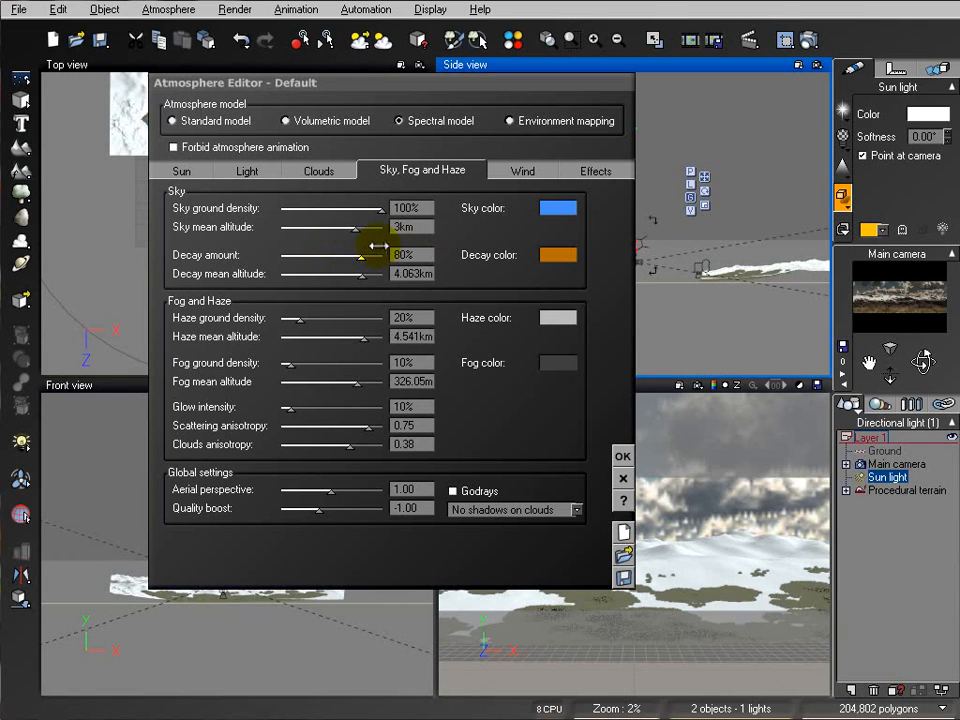
left_click(368, 274)
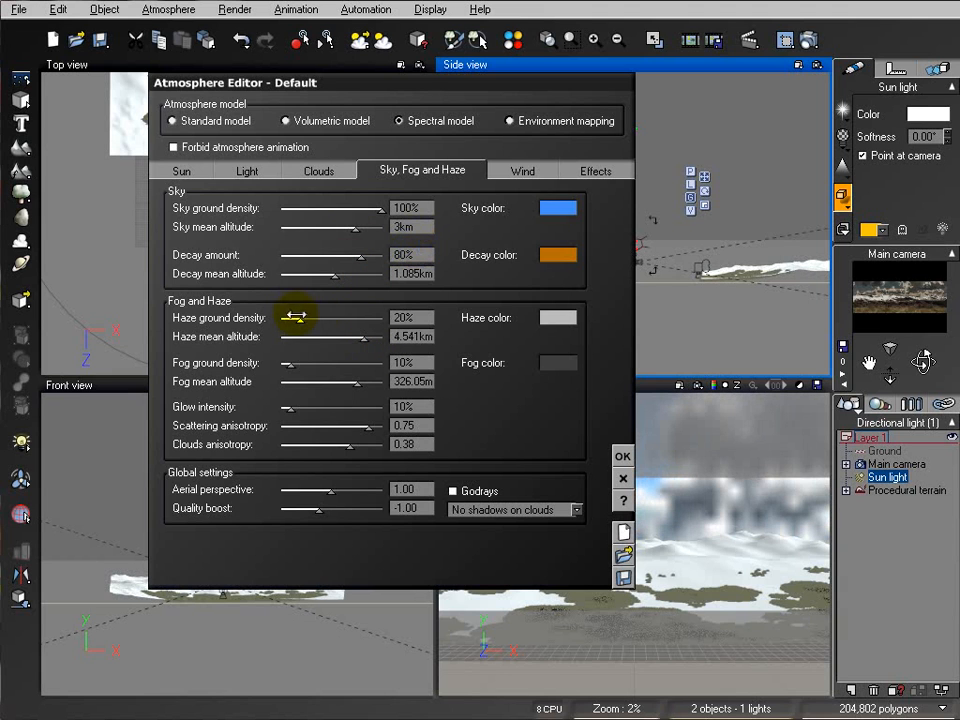
left_click_drag(298, 316, 311, 316)
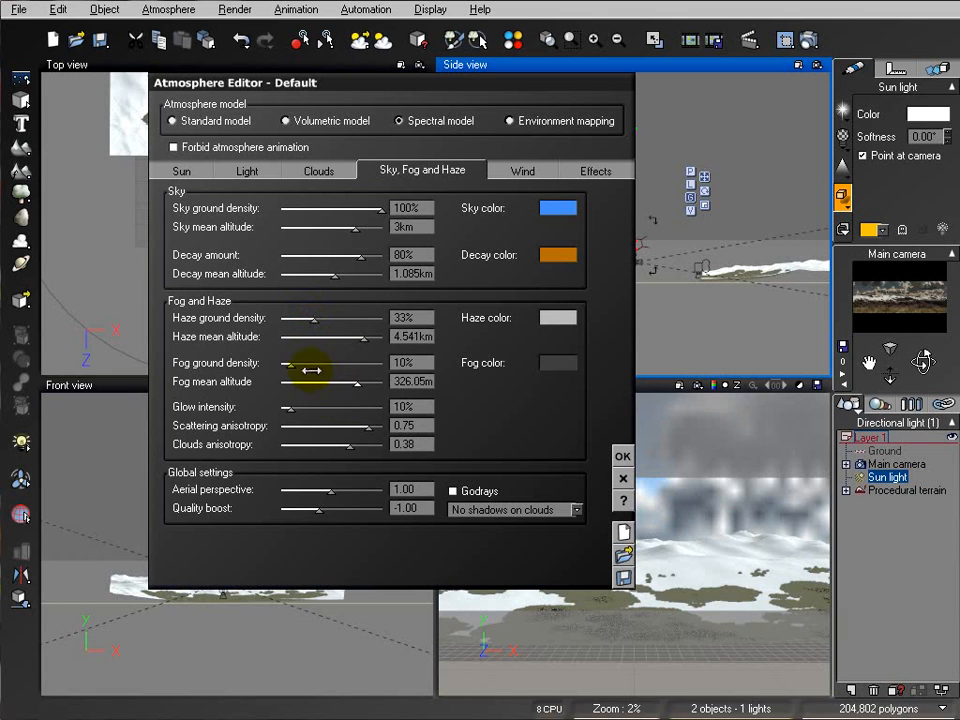
left_click_drag(288, 364, 375, 364)
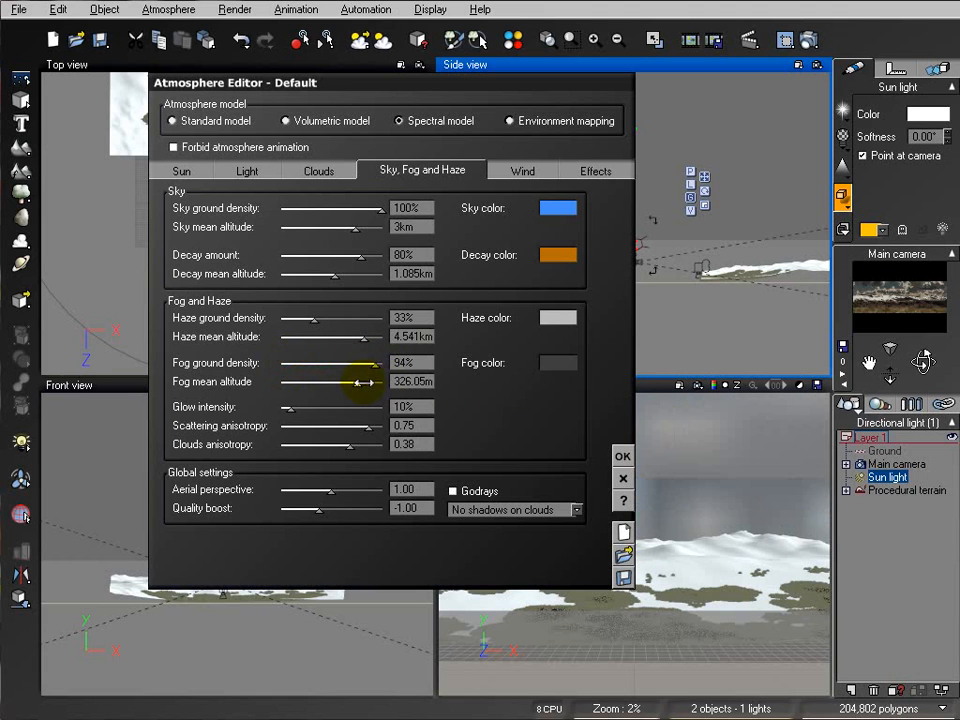
left_click_drag(360, 382, 333, 384)
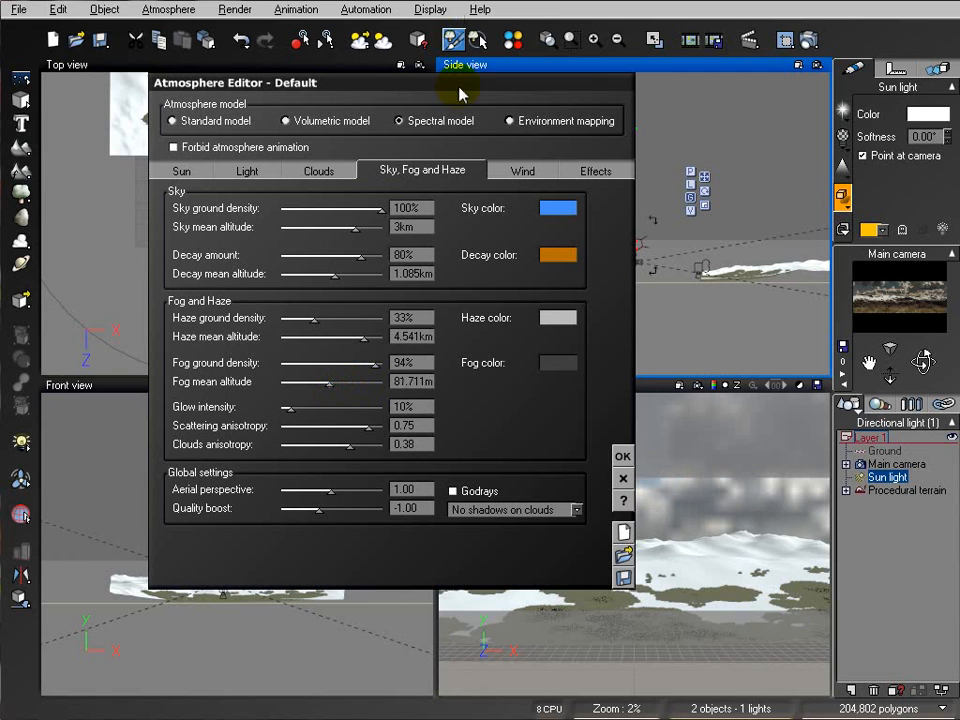
- Select the main camera and check its height against the fog's mean altitude
left_click_drag(460, 83, 348, 85)
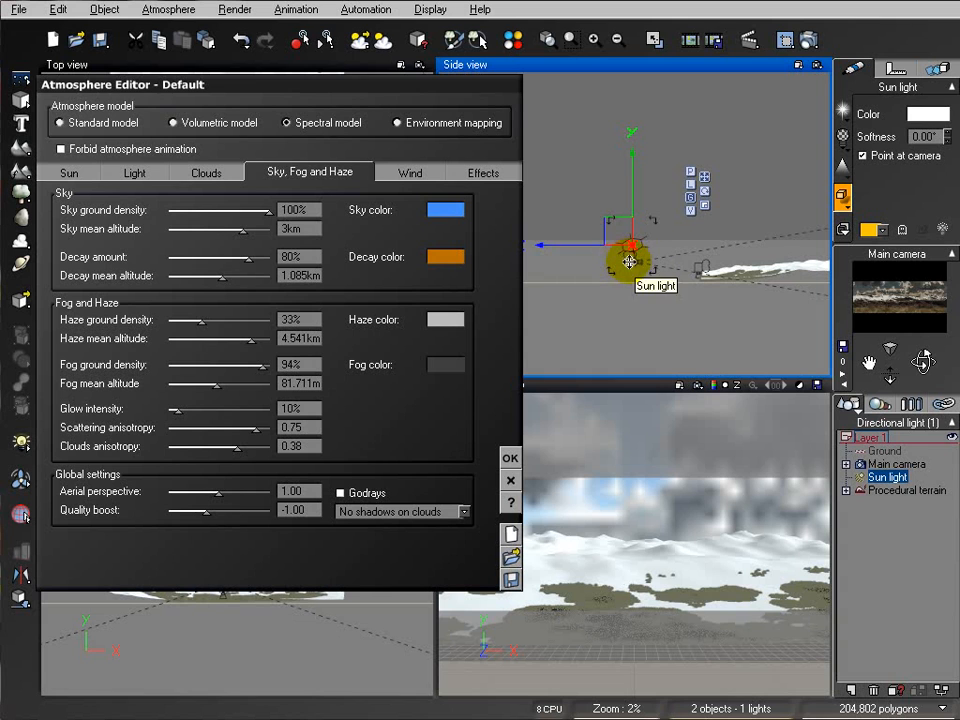
left_click(639, 262)
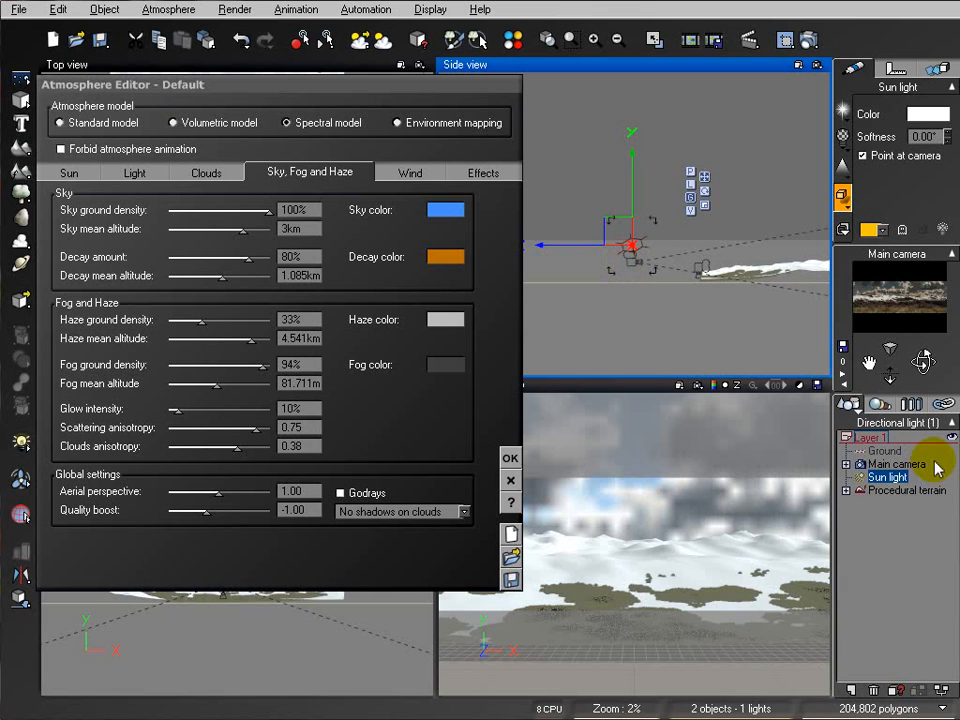
left_click(896, 464)
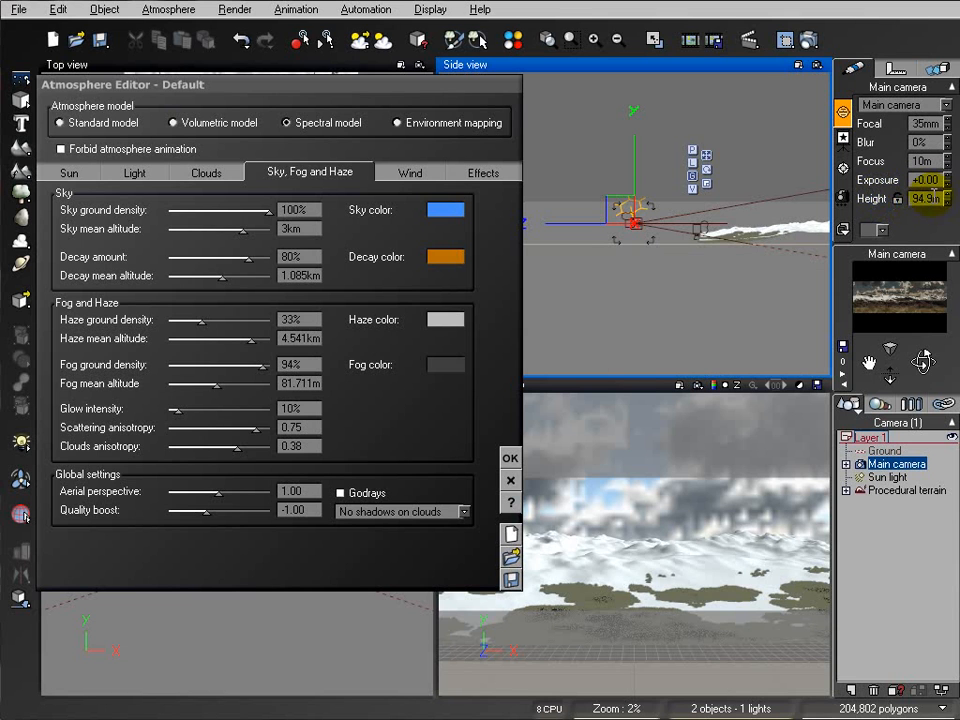
left_click(925, 198)
left_click_drag(446, 96, 547, 103)
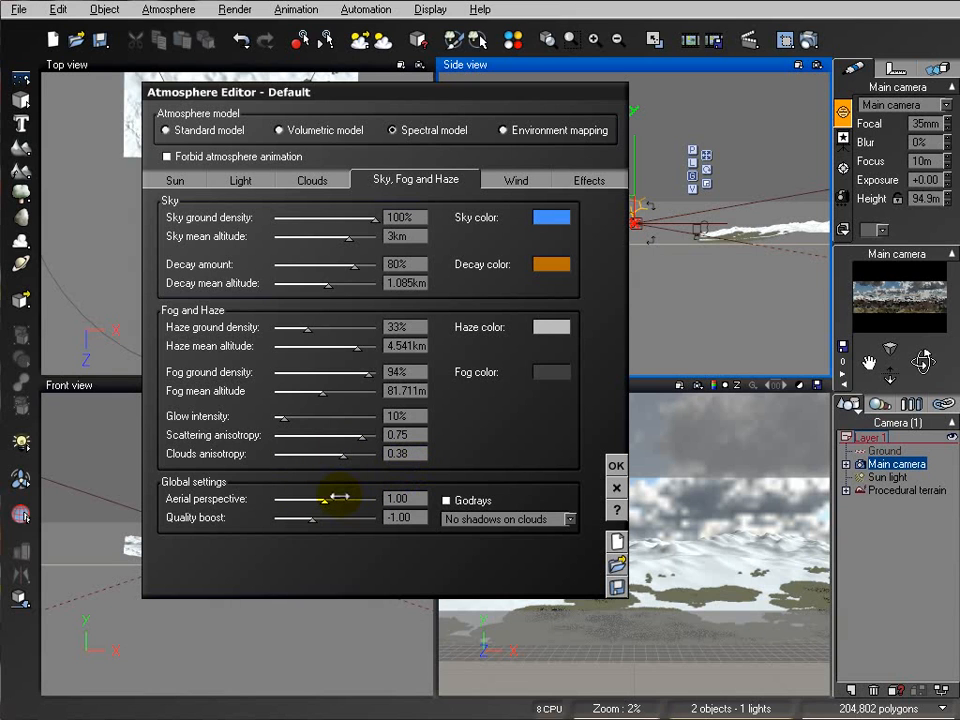
- Set the aerial perspective to 3.37 and the quality boost to 1.04, and accept the atmosphere
left_click_drag(344, 496, 364, 497)
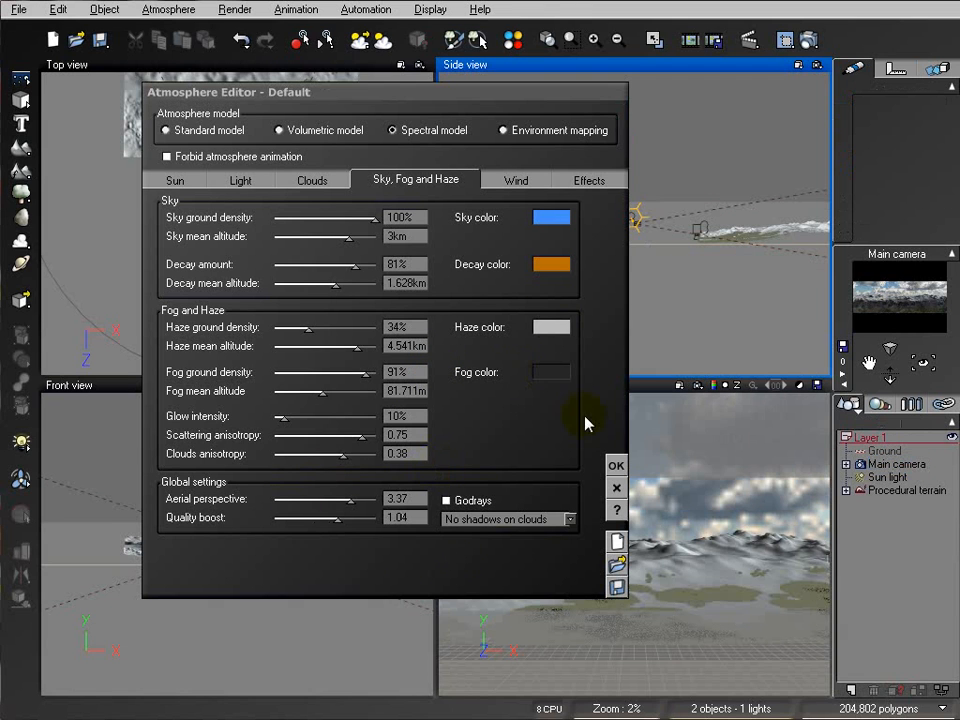
left_click(616, 465)
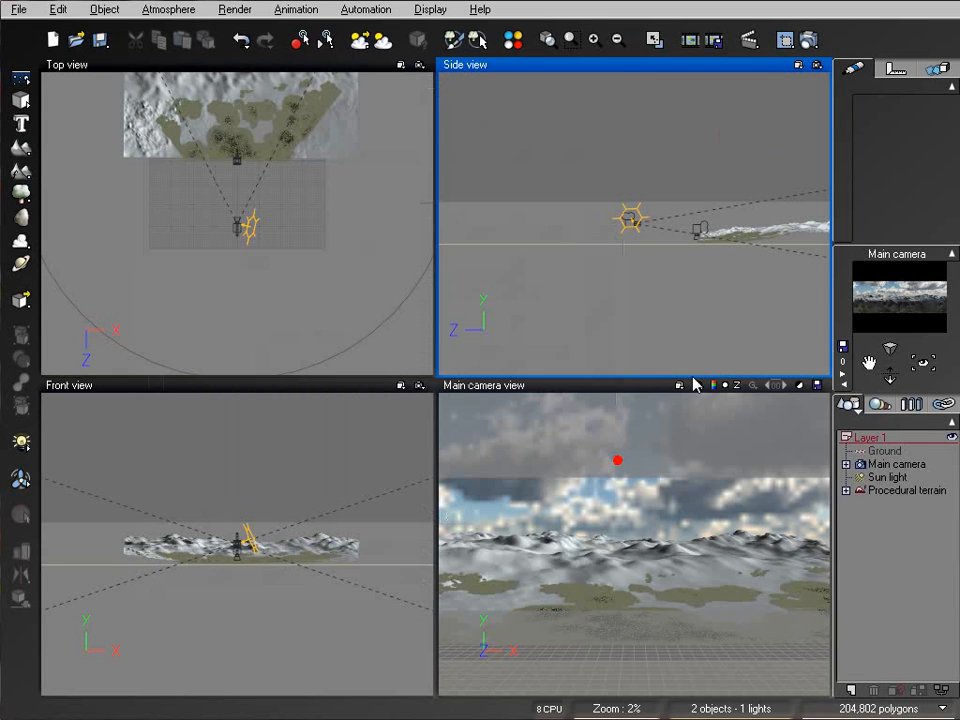
- Render the scene to screen with the Final quality preset at 800x272 and close the finished render
left_click(810, 42)
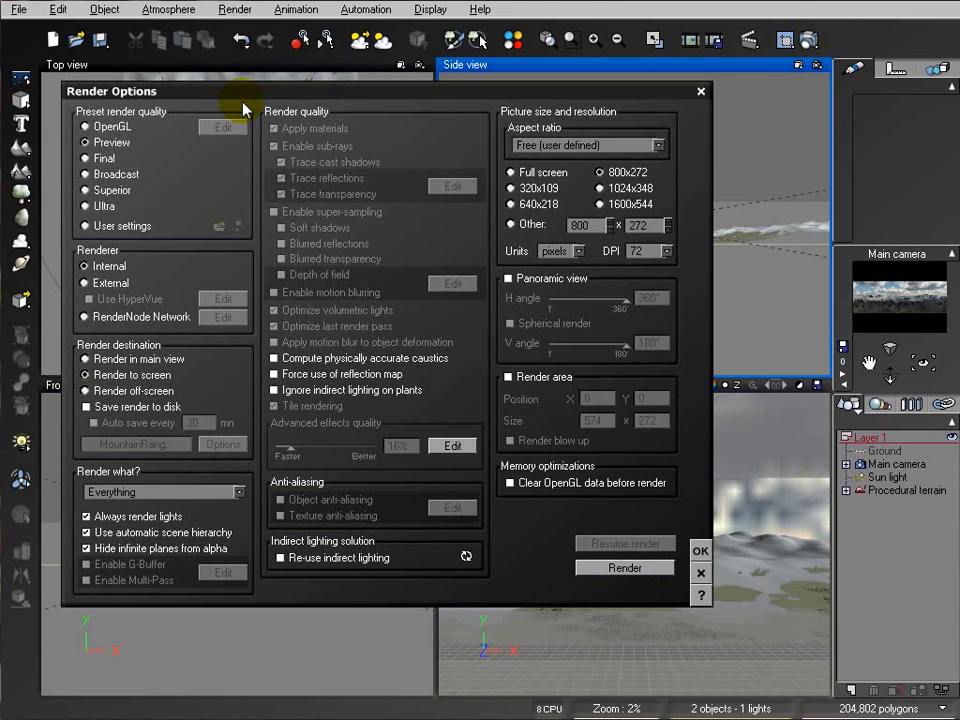
left_click_drag(187, 90, 259, 87)
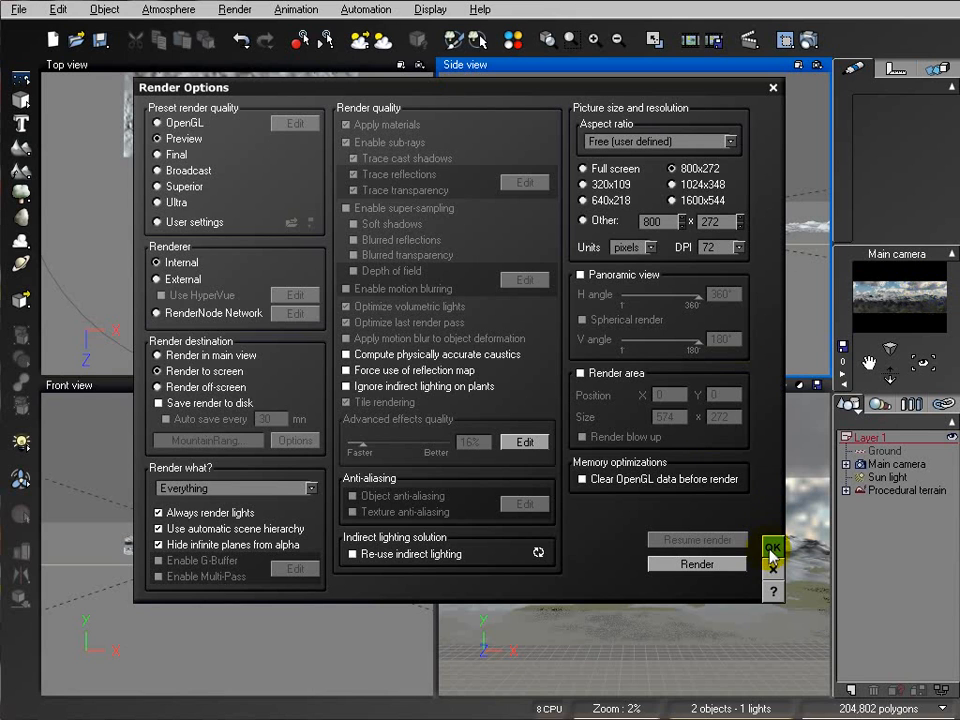
left_click(178, 139)
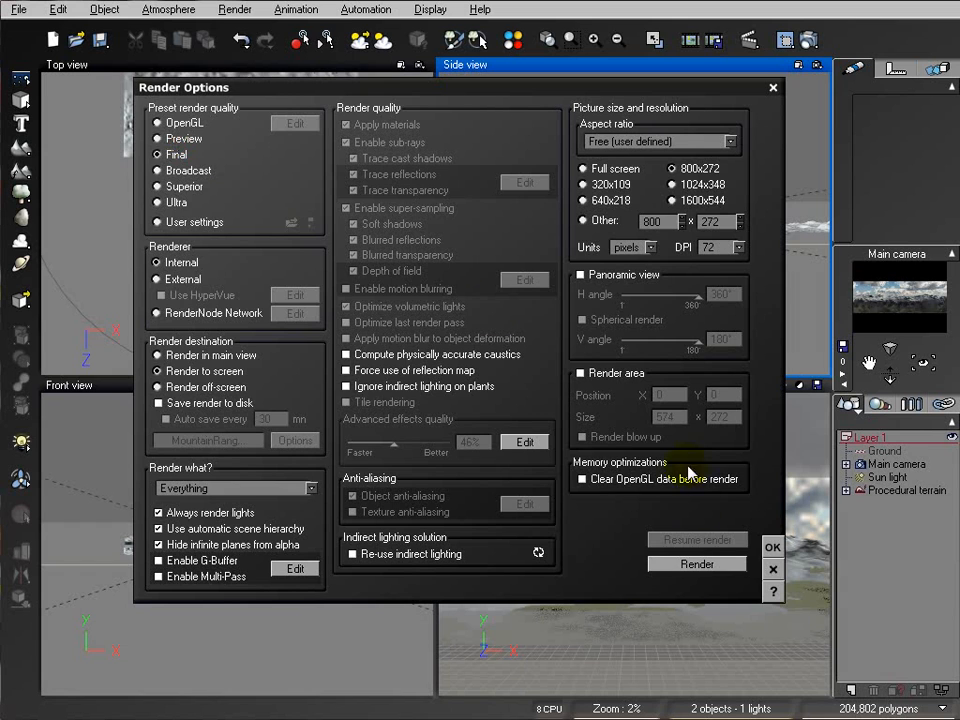
left_click(697, 564)
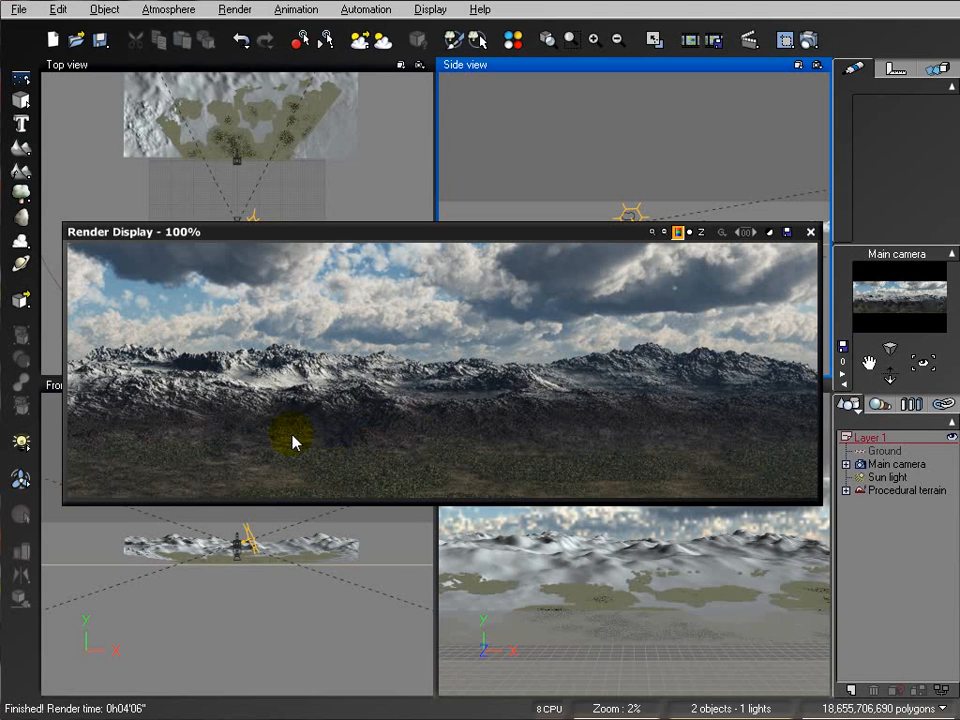
left_click(811, 233)
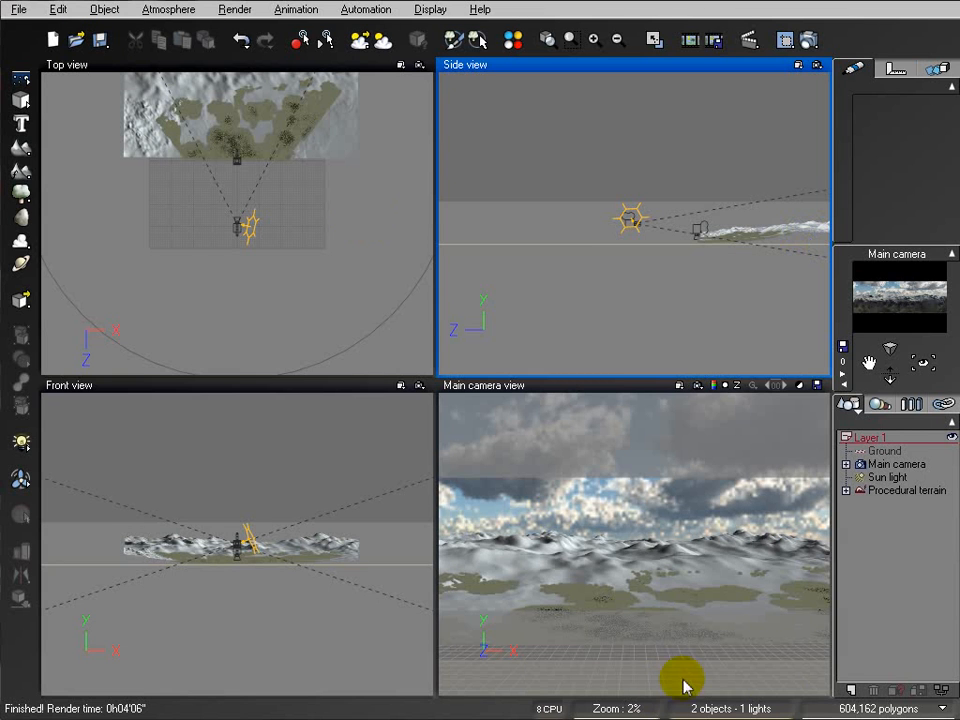
left_click(285, 118)
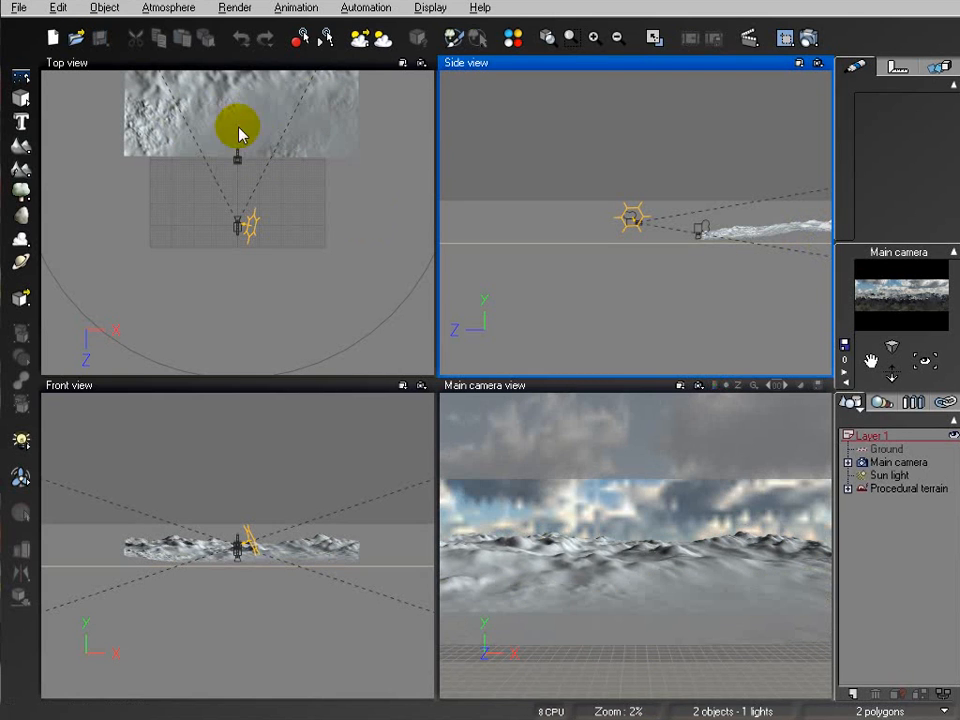
scroll(362, 242, "up", 3)
left_click(332, 210)
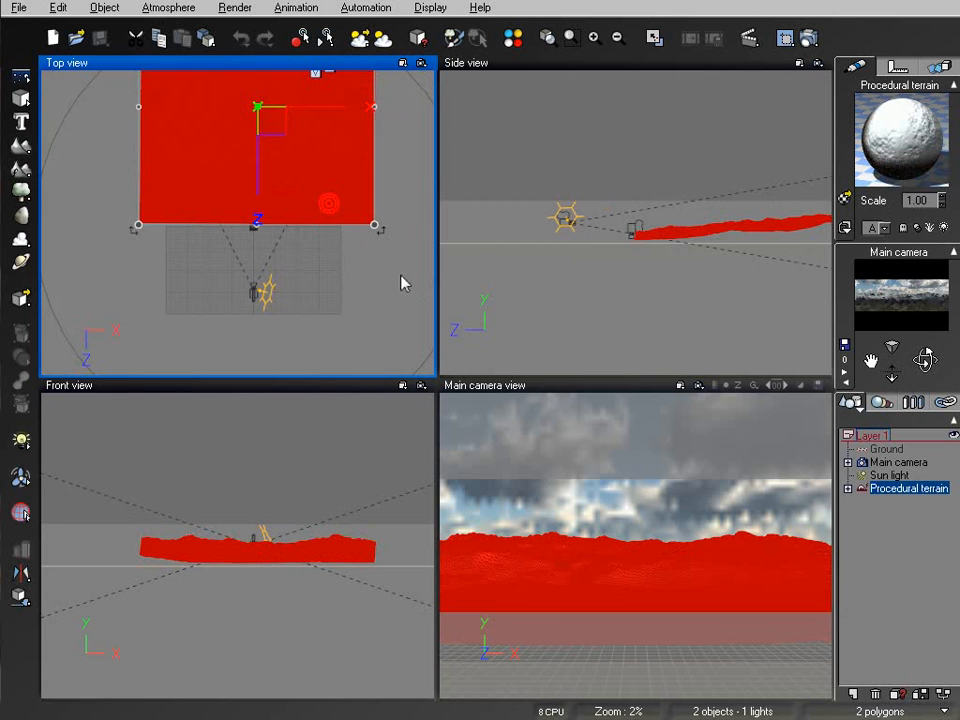
left_click(918, 494)
- Create a new camera named closeup with the Camera Manager in the main camera's advanced options
left_click(848, 462)
left_click(870, 476)
right_click(901, 467)
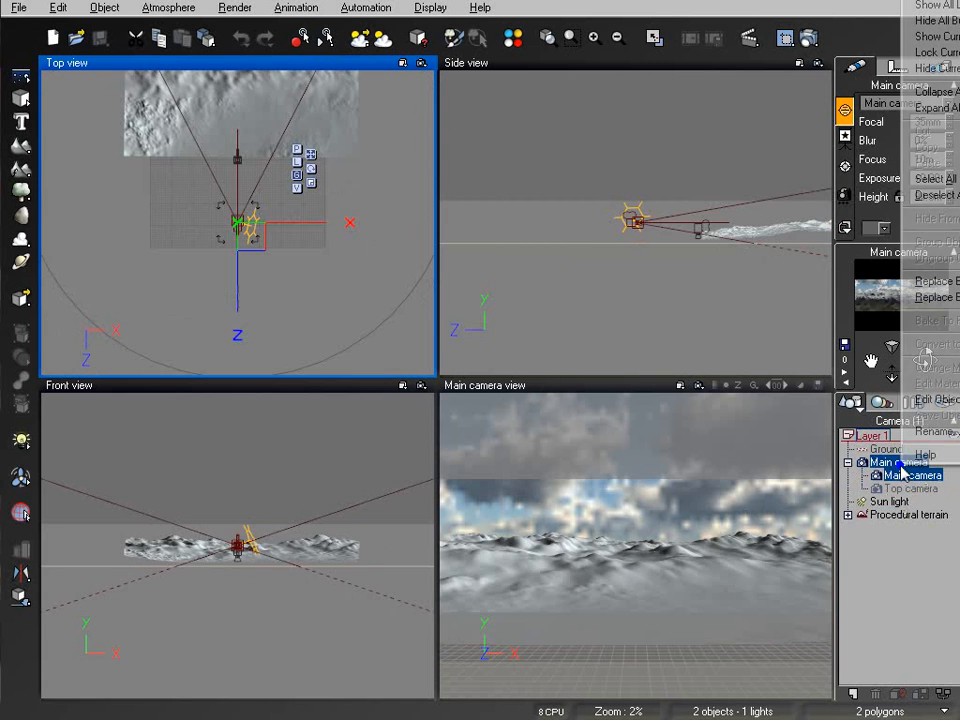
left_click(924, 410)
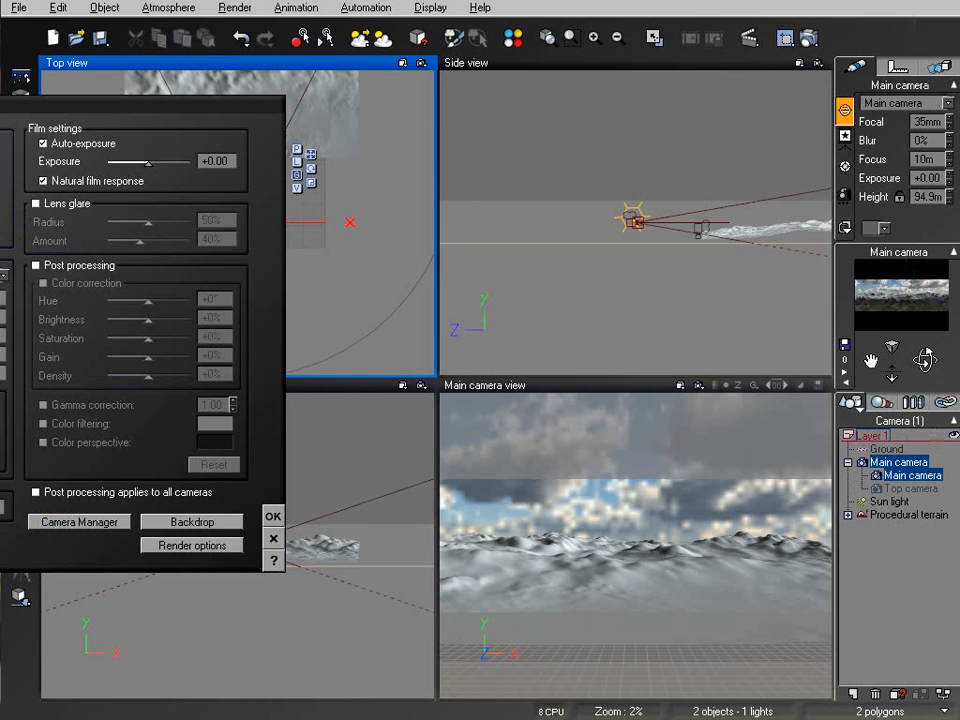
left_click(293, 524)
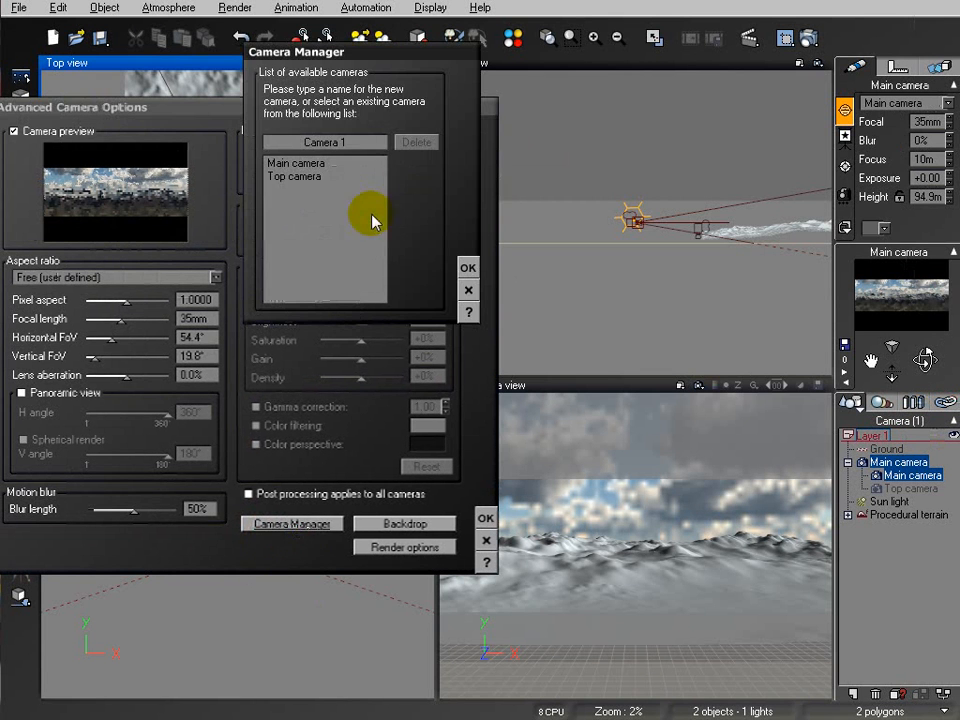
left_click(363, 142)
type("closeup")
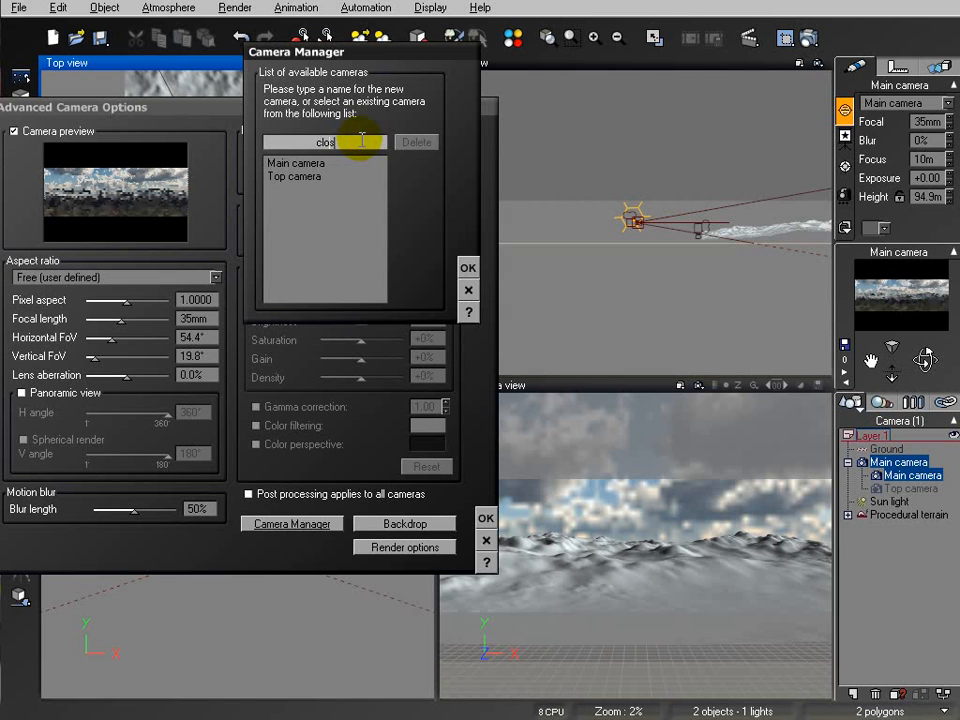
left_click(468, 267)
left_click(486, 518)
- Move the closeup camera onto the terrain near its front edge, about 75 cm above the surface, facing the mountains
right_click_drag(714, 265, 609, 251)
left_click_drag(527, 190, 599, 197)
right_click_drag(295, 257, 256, 312)
scroll(299, 224, "up", 5)
left_click_drag(248, 242, 264, 267)
left_click(20, 595)
left_click(927, 358)
left_click_drag(924, 360, 231, 111)
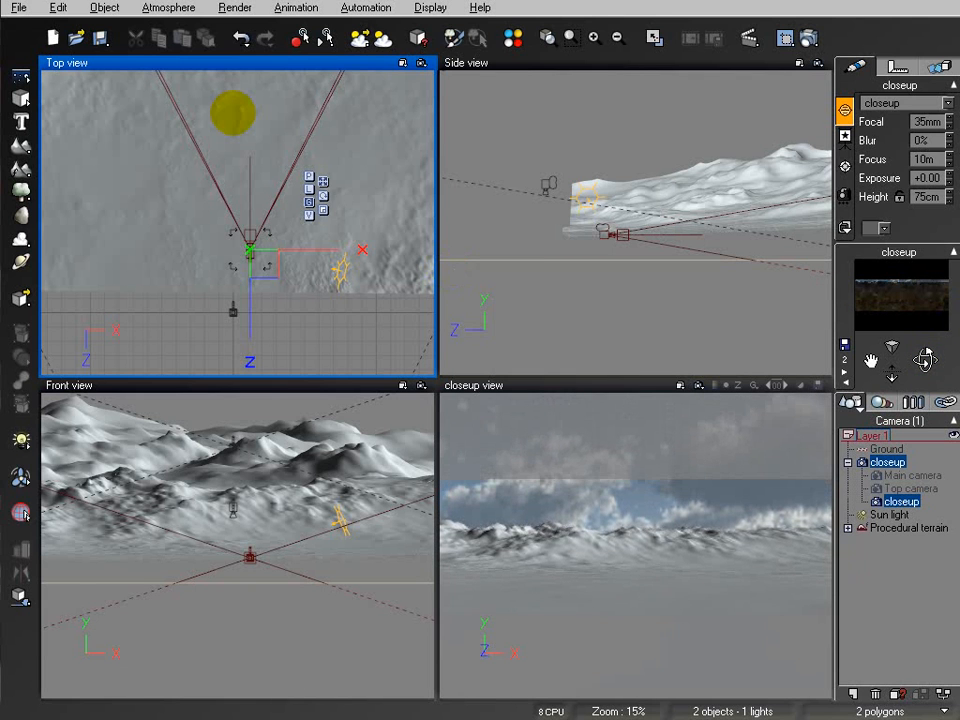
- Tilt the closeup camera slightly, render its view to screen at Final quality and 800x272, and close the finished render
left_click_drag(924, 360, 925, 360)
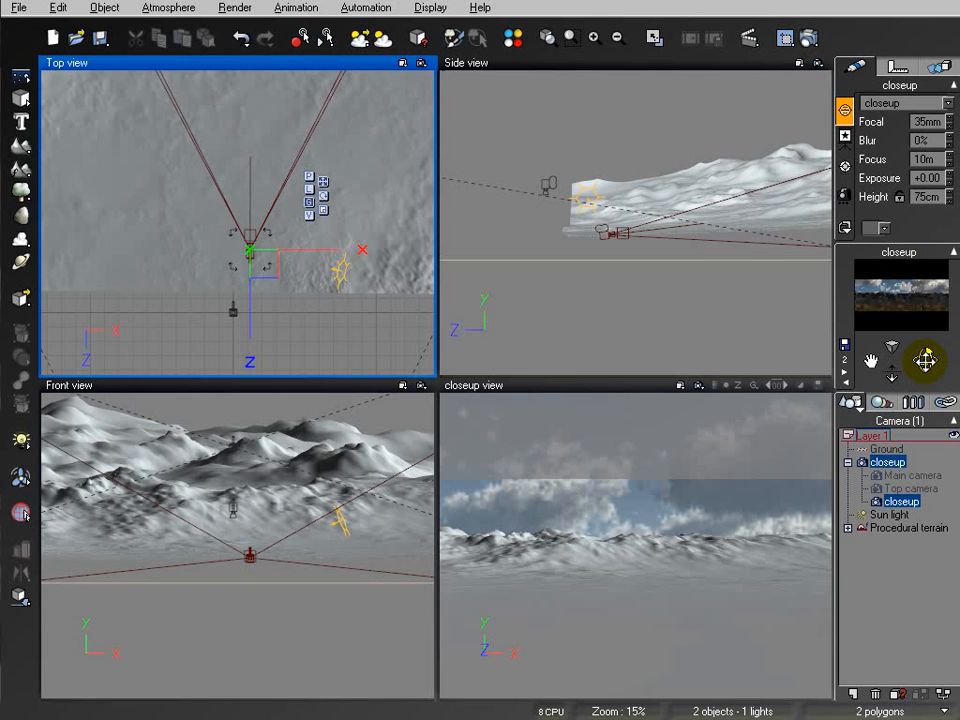
left_click(807, 40)
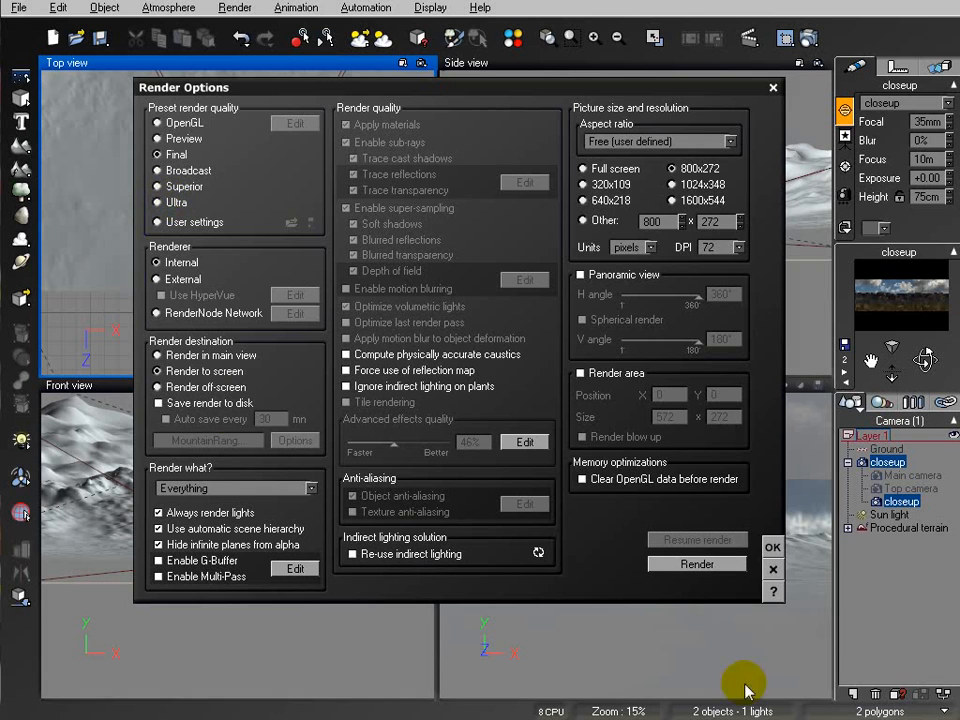
left_click(697, 564)
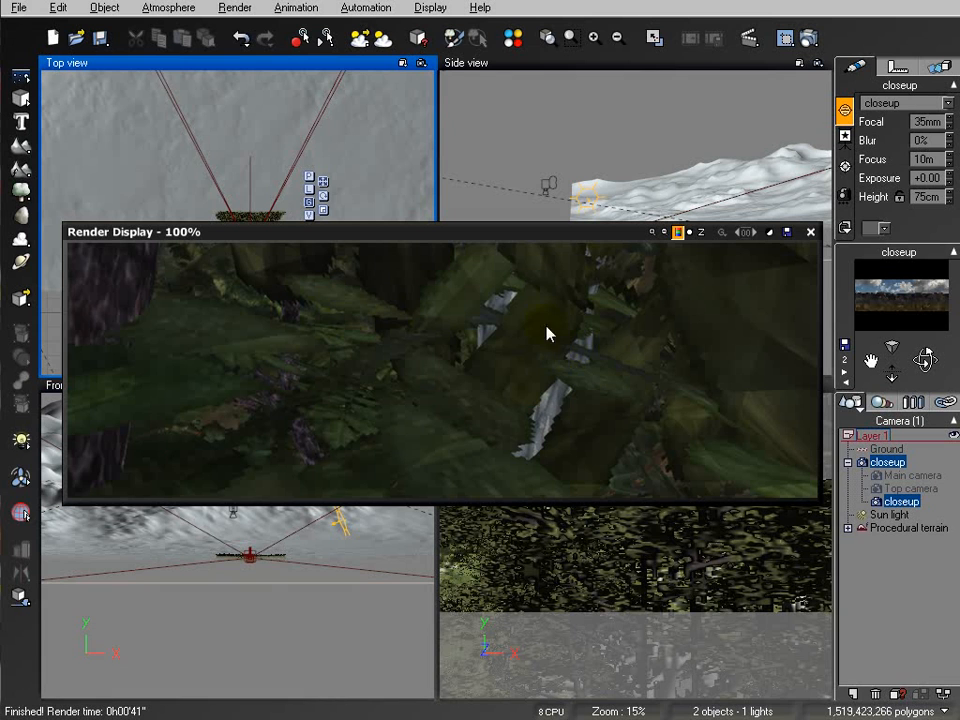
right_click(527, 375)
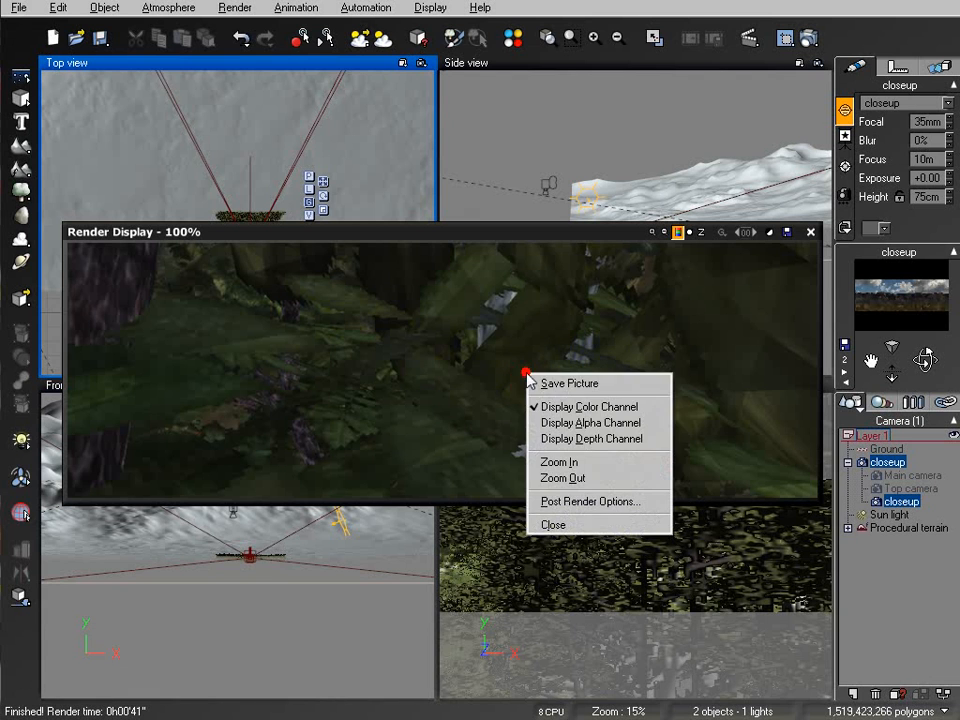
right_click(575, 323)
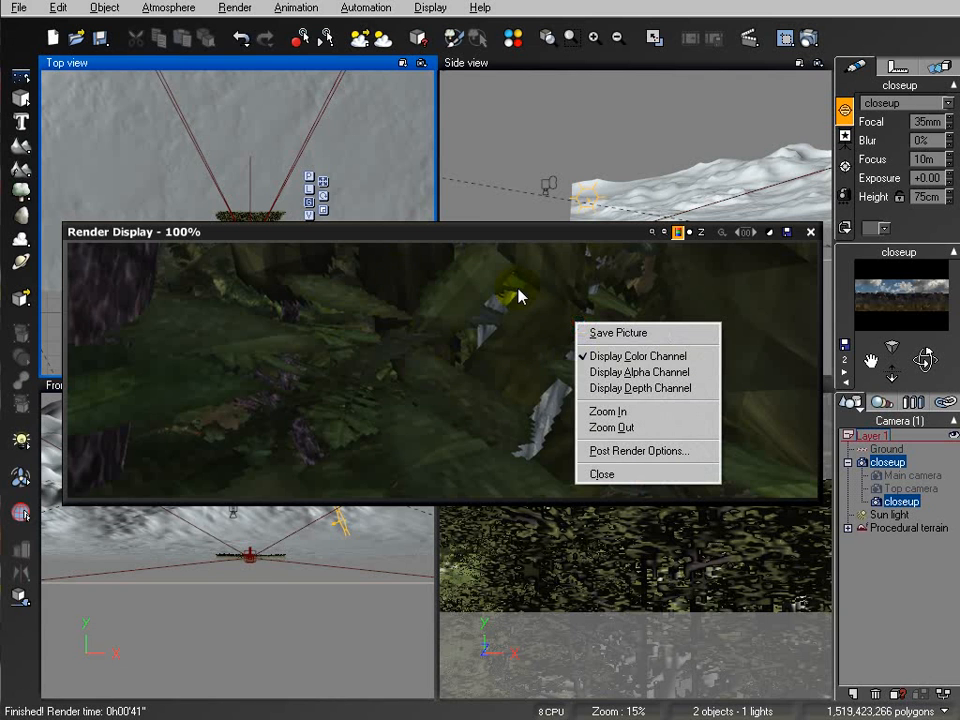
left_click(810, 232)
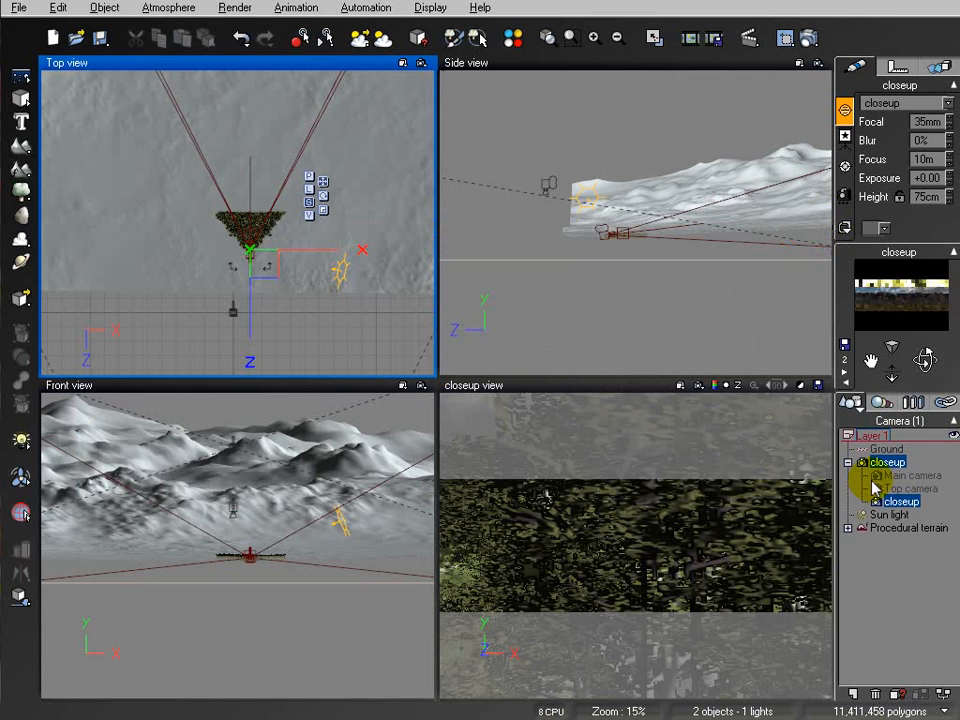
- Raise the closeup camera from the ground until it clears the treetops near the terrain's front edge
right_click_drag(671, 223, 671, 264)
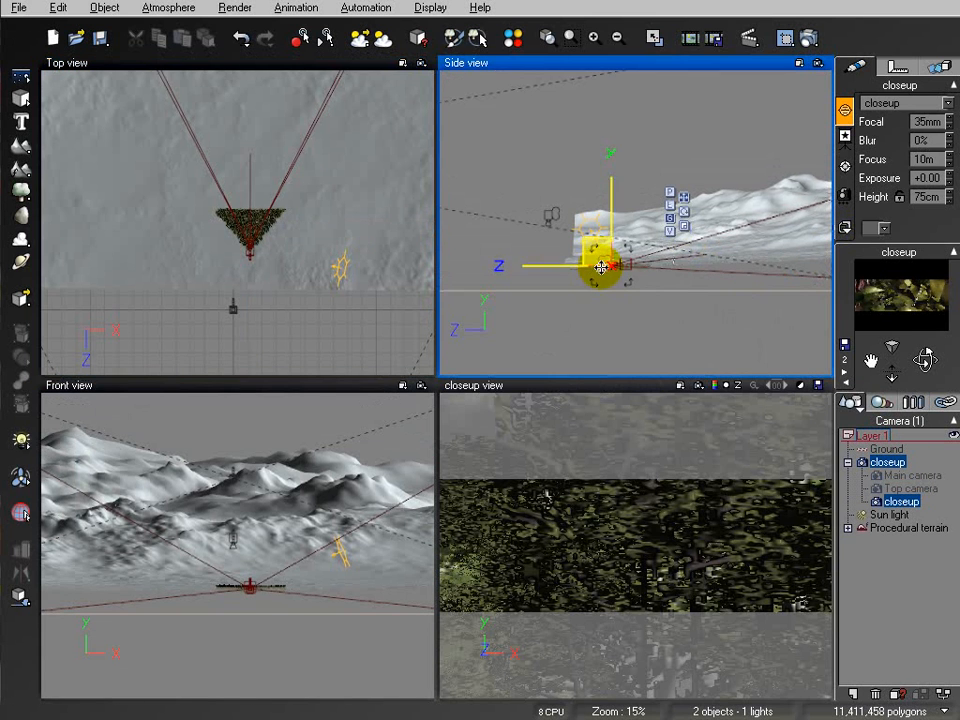
scroll(594, 272, "up", 5)
scroll(594, 272, "up", 1)
right_click_drag(587, 317, 669, 255)
scroll(665, 252, "up", 4)
right_click_drag(574, 300, 720, 101)
scroll(594, 319, "up", 3)
right_click_drag(510, 332, 683, 72)
right_click_drag(472, 332, 812, 261)
right_click_drag(573, 277, 770, 235)
right_click_drag(561, 266, 775, 193)
left_click_drag(636, 224, 611, 90)
right_click_drag(628, 187, 662, 372)
left_click_drag(645, 290, 640, 124)
- Move the closeup camera back and up to a height of about 2.42 m and tilt it toward the mountains
left_click_drag(924, 360, 236, 122)
scroll(630, 236, "up", 3)
left_click_drag(614, 180, 527, 137)
right_click_drag(614, 216, 682, 306)
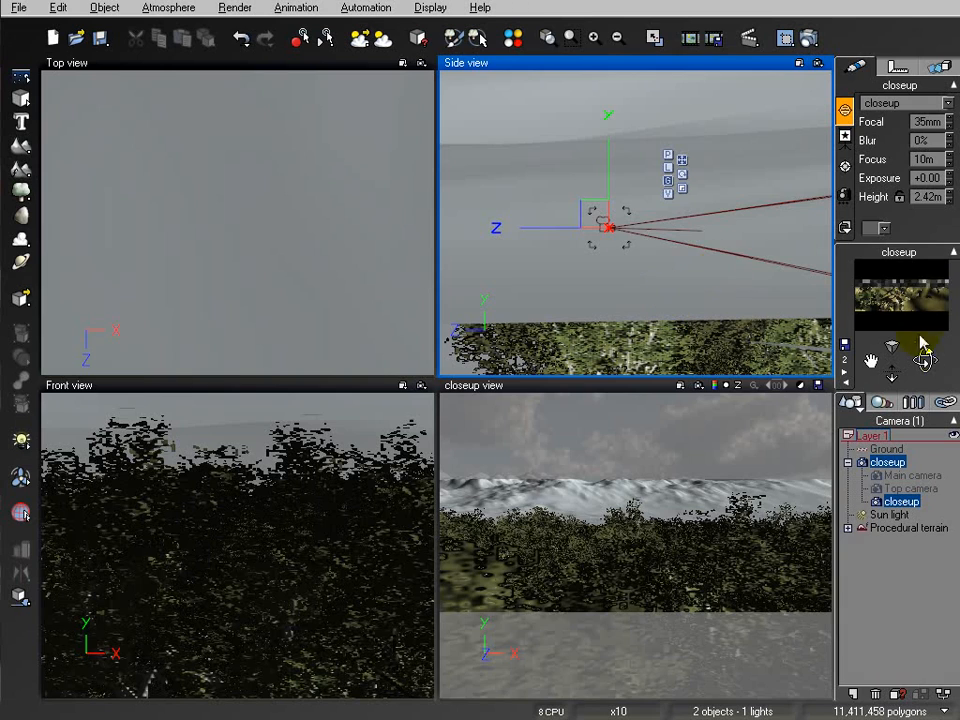
left_click_drag(925, 360, 231, 98)
right_click_drag(655, 347, 721, 362)
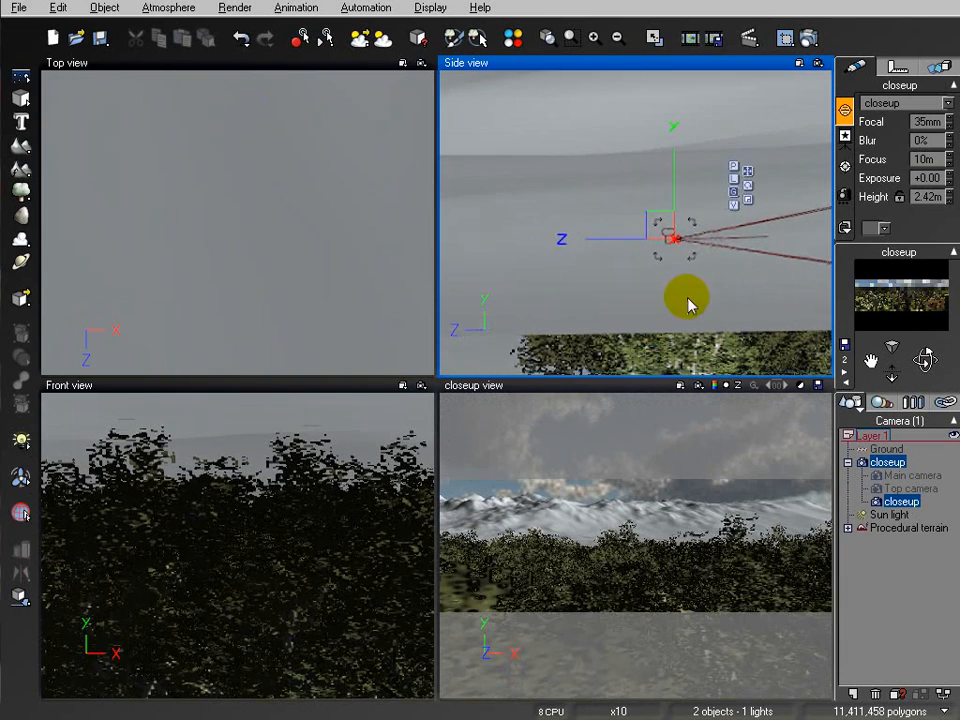
- Pull the closeup camera back, away from the front edge of the forest, to a height of about 2.13 m
scroll(687, 302, "down", 4)
left_click_drag(657, 233, 521, 234)
right_click_drag(602, 300, 778, 308)
left_click(692, 232)
left_click_drag(680, 230, 514, 240)
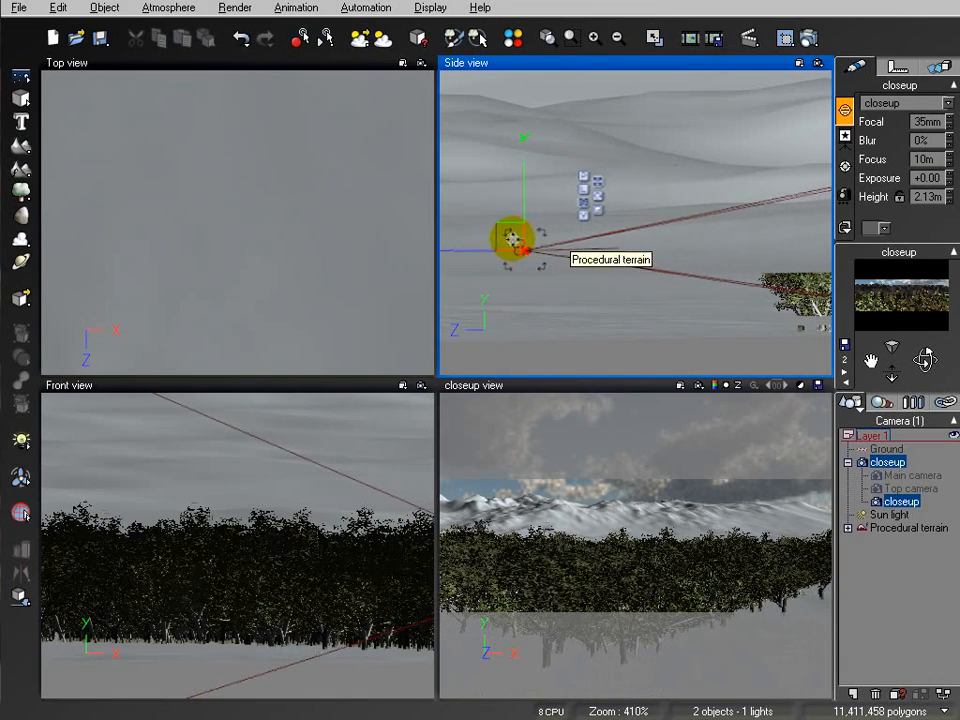
- Move the closeup camera farther back from the trees, keeping it about 2.13 m high
right_click_drag(682, 286, 616, 274)
right_click_drag(684, 268, 836, 259)
left_click_drag(615, 224, 555, 227)
right_click_drag(555, 227, 649, 306)
left_click(637, 229)
left_click_drag(627, 222, 579, 227)
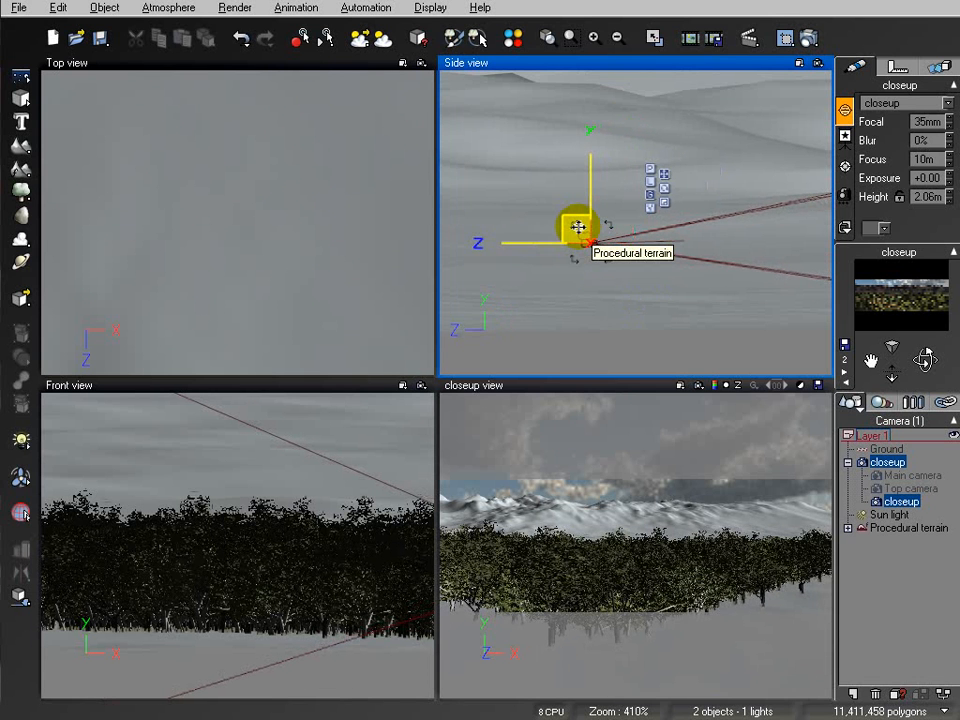
left_click_drag(583, 220, 583, 221)
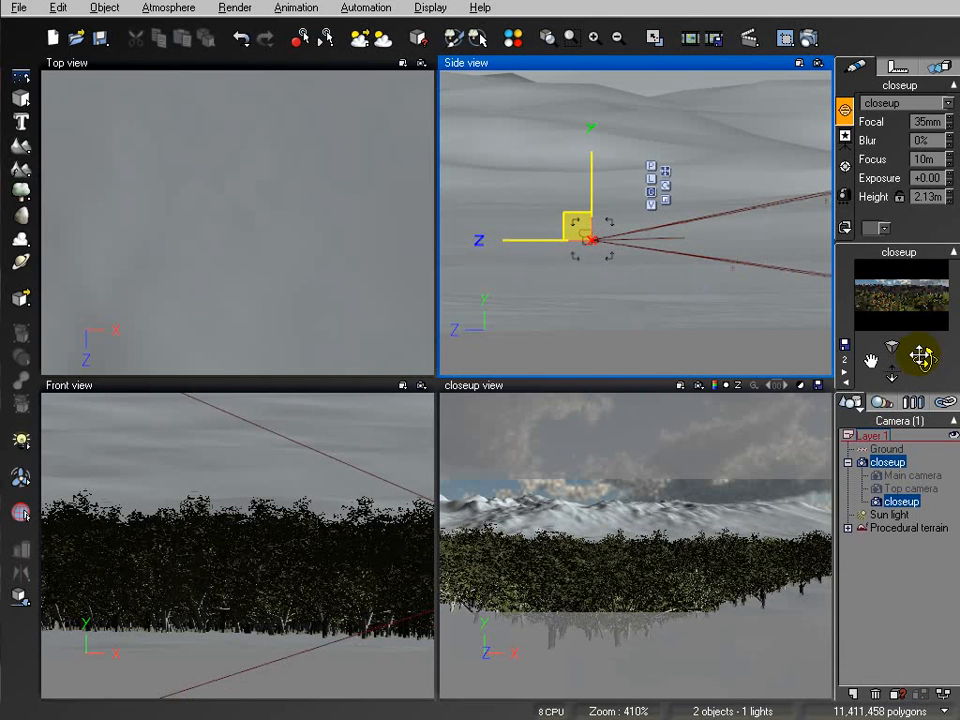
- Adjust the closeup camera's tilt to frame the forest and mountains, then render the view and close the finished render
mouse_move(924, 359)
left_mouse_down()
mouse_move(921, 349)
mouse_move(924, 360)
left_mouse_up()
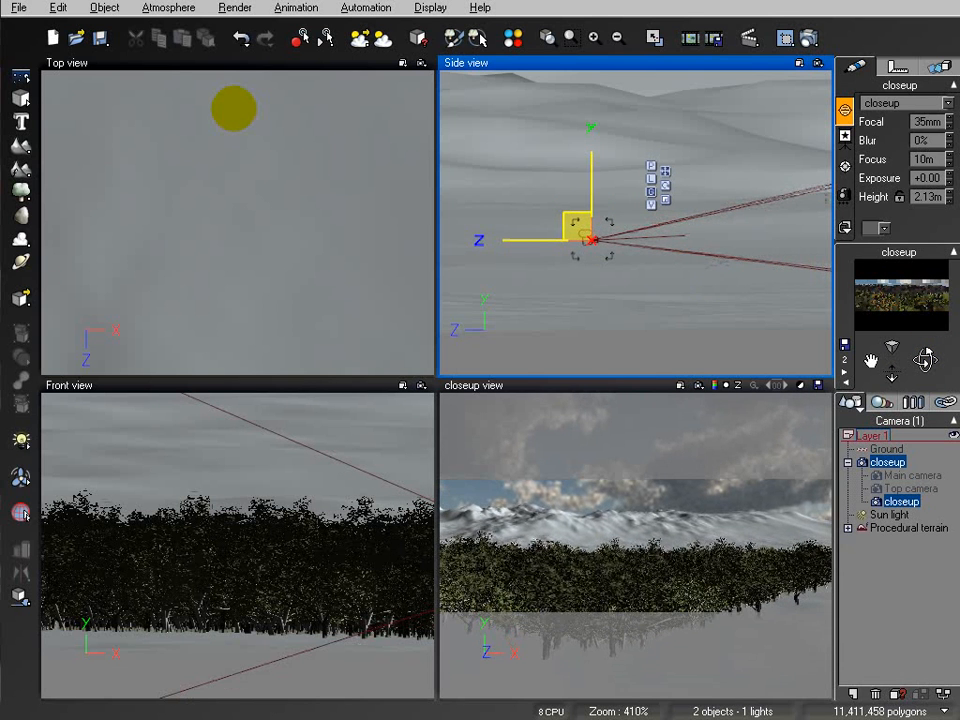
left_click(870, 438)
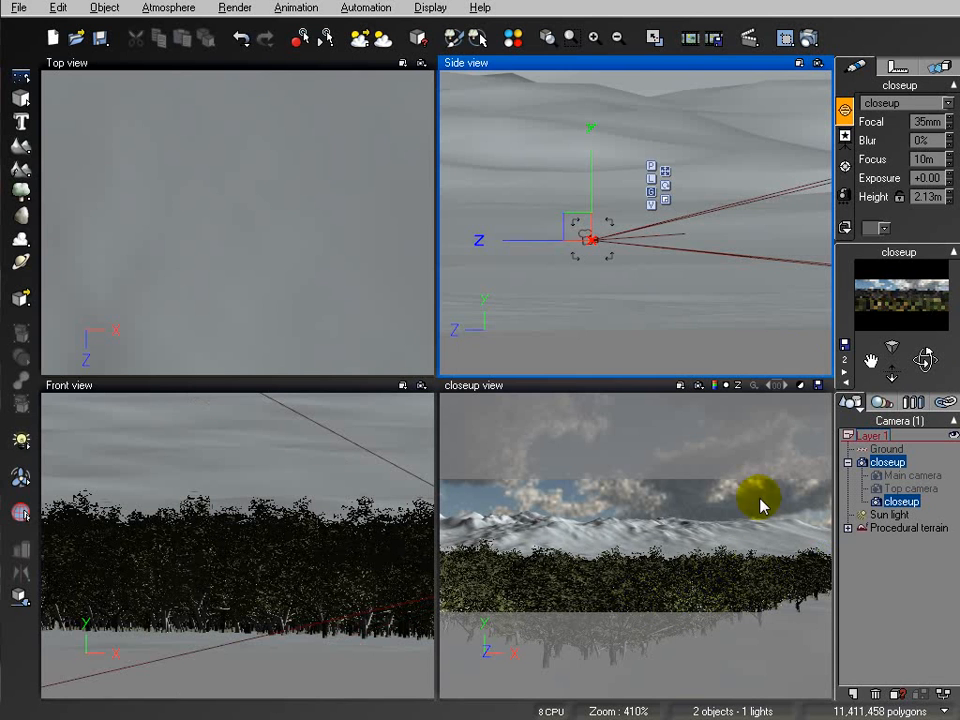
left_click_drag(922, 357, 924, 360)
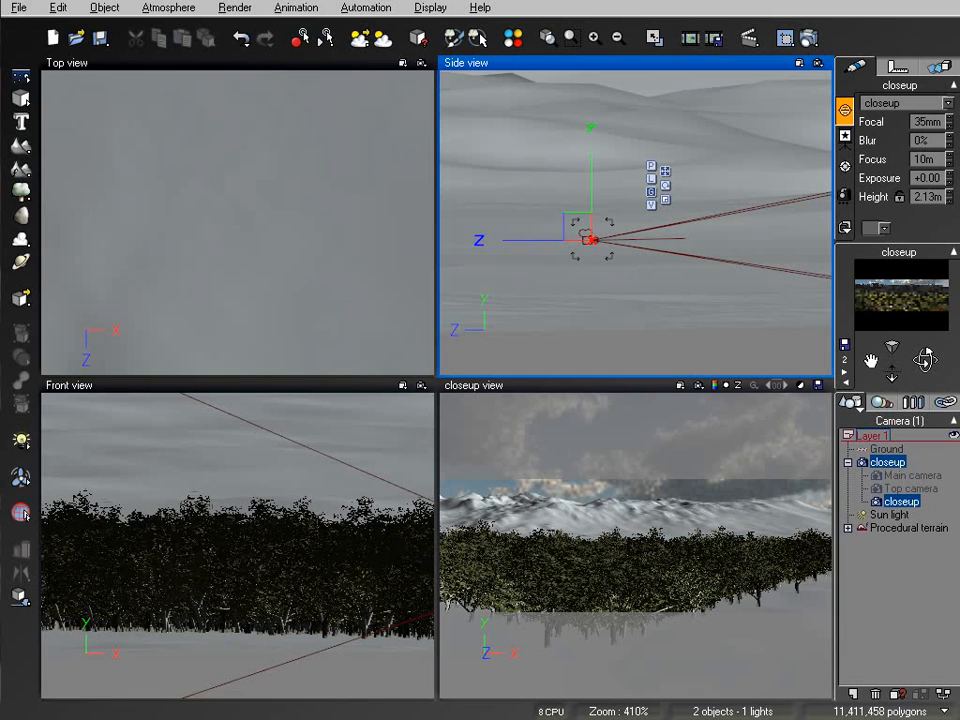
left_click(808, 38)
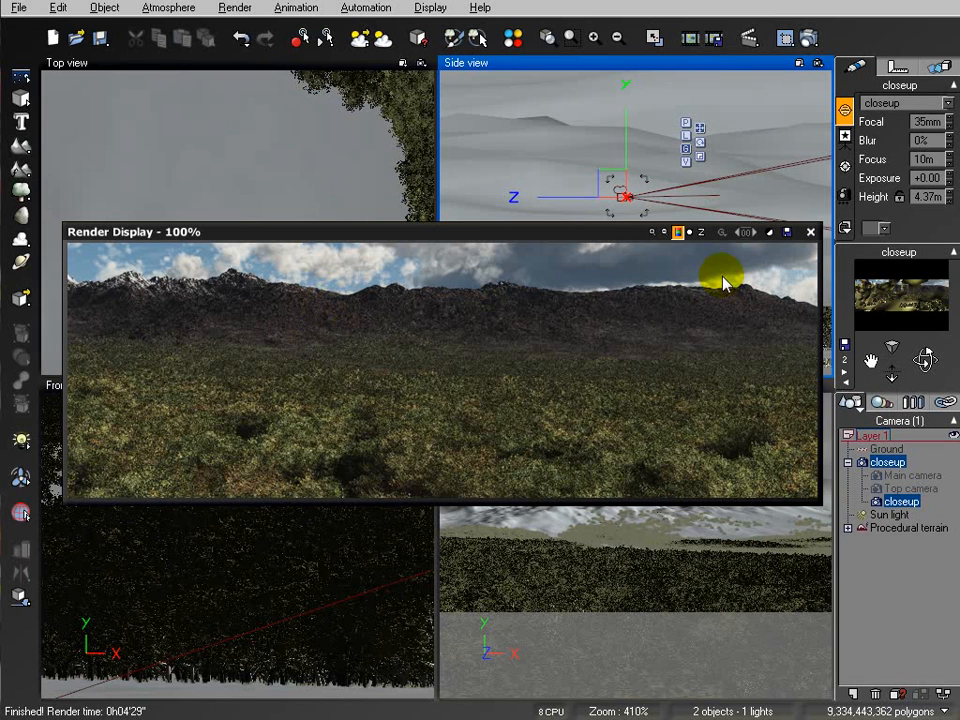
left_click(811, 232)
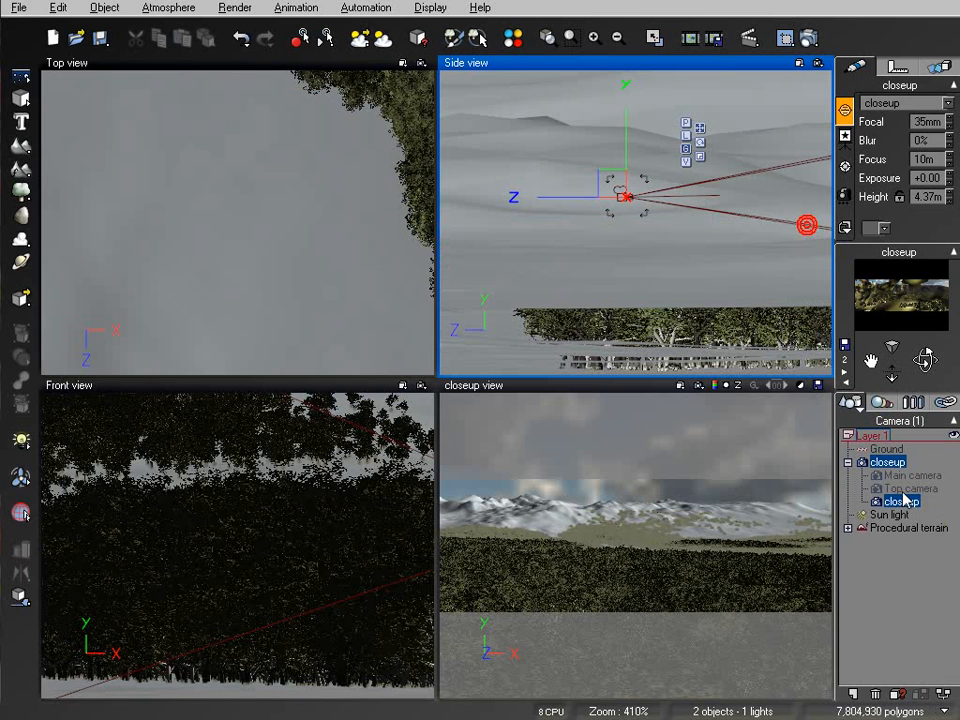
- Make the Top camera the active camera
left_click(926, 490)
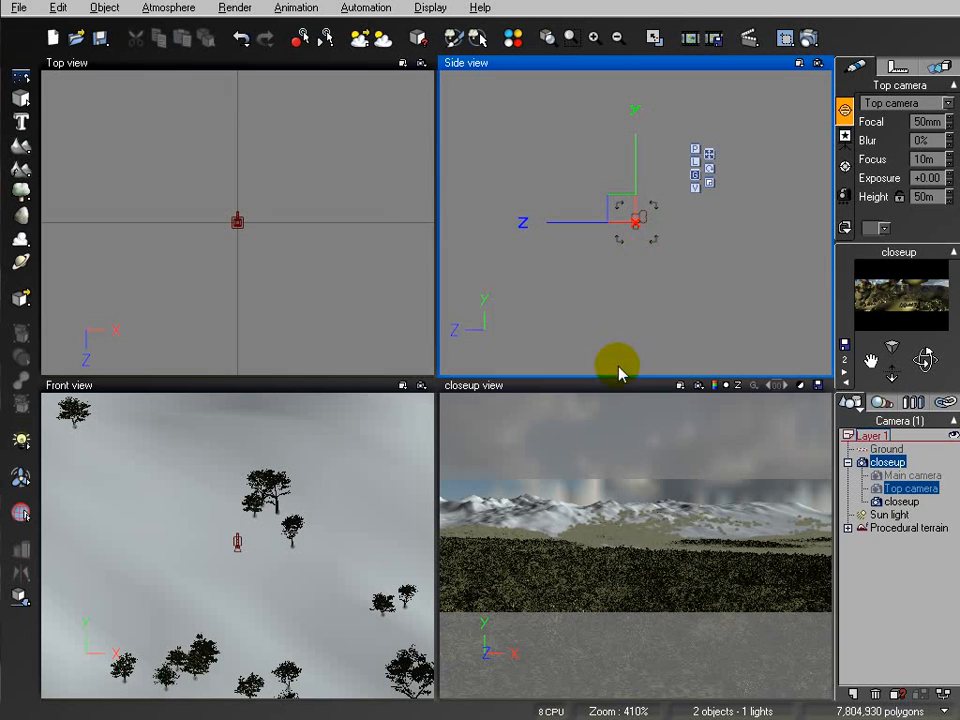
left_click(611, 385)
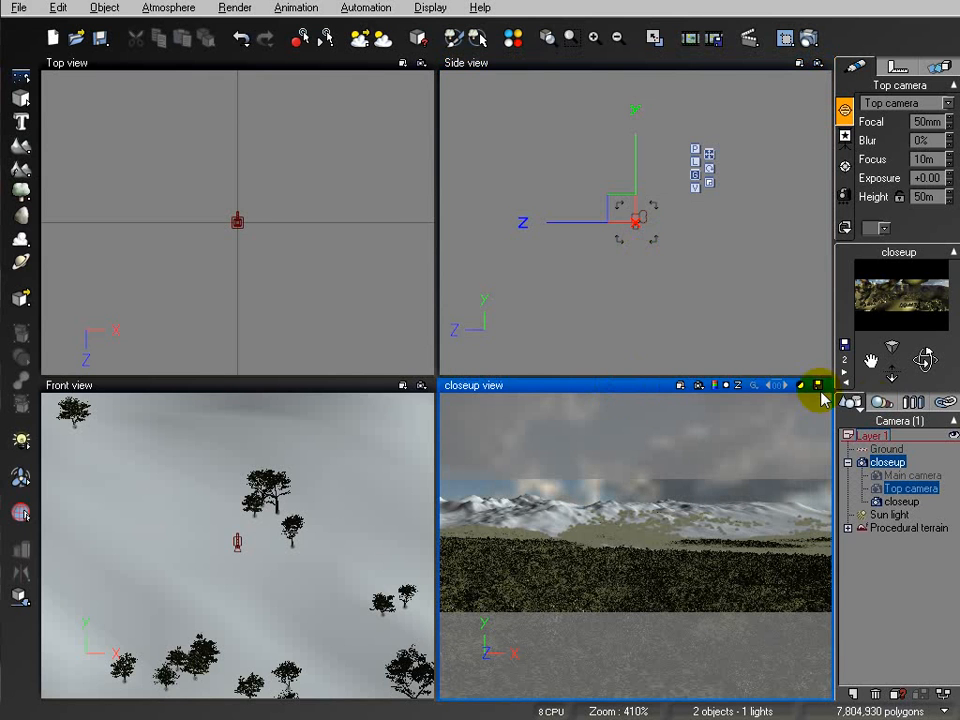
left_click(904, 489)
left_click(700, 326)
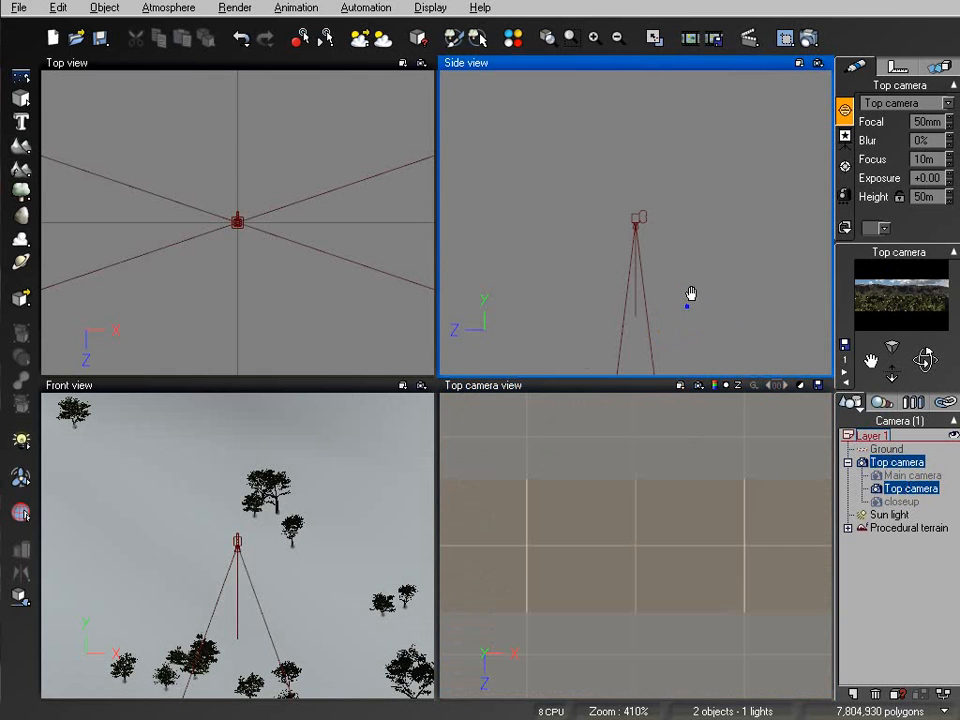
- Move the Top camera onto the terrain, over the dense forest near its front edge, at a height of about 9.73 m
scroll(703, 186, "up", 3)
scroll(706, 186, "down", 2)
left_click_drag(634, 141, 640, 305)
left_click_drag(722, 270, 716, 175)
left_click_drag(313, 165, 342, 341)
right_click_drag(343, 341, 344, 354)
right_click_drag(271, 348, 288, 193)
left_click_drag(294, 255, 369, 71)
mouse_move(332, 111)
right_mouse_down()
mouse_move(291, 219)
mouse_move(259, 392)
right_mouse_up()
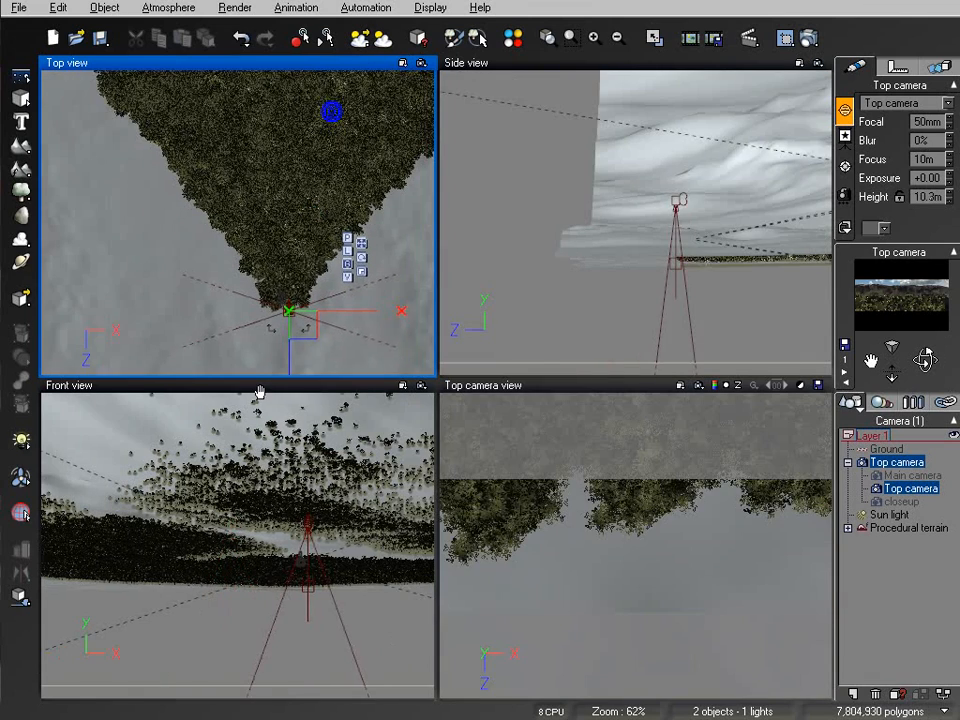
left_click_drag(295, 331, 296, 154)
- Move the Top camera farther back over the sparse trees at a height of about 5.07 m and render its view
scroll(299, 195, "down", 5)
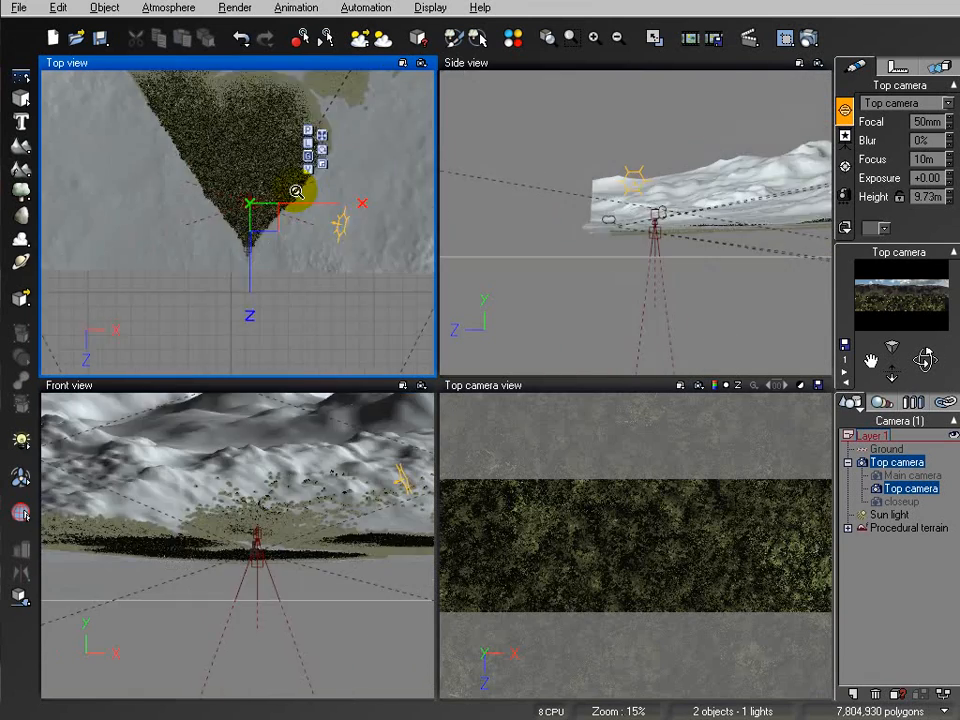
left_click_drag(257, 289, 253, 208)
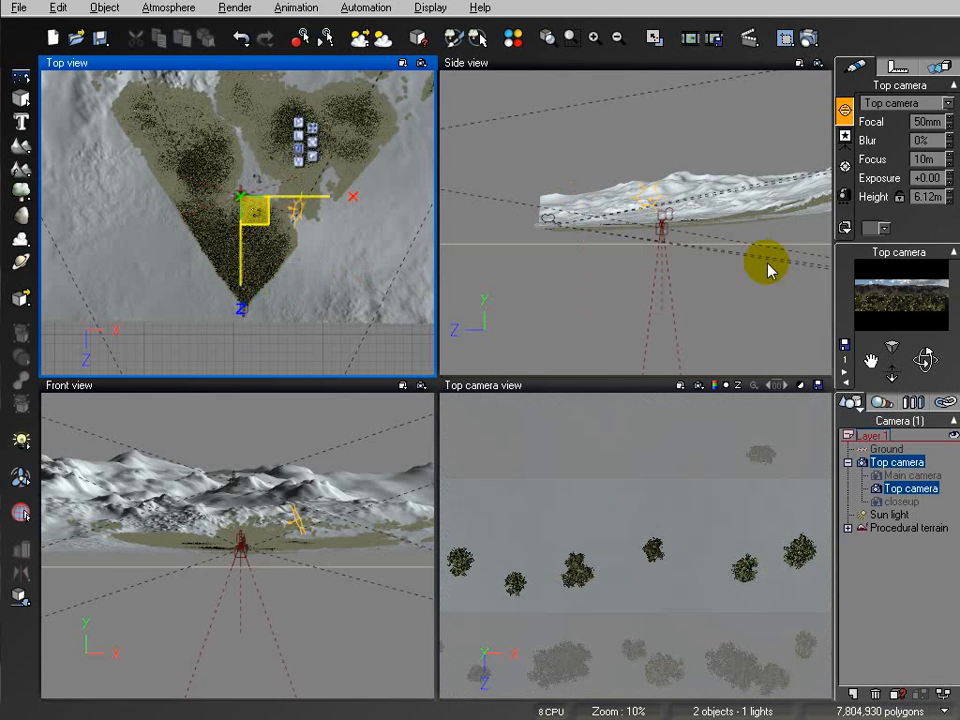
left_click_drag(652, 237, 674, 177)
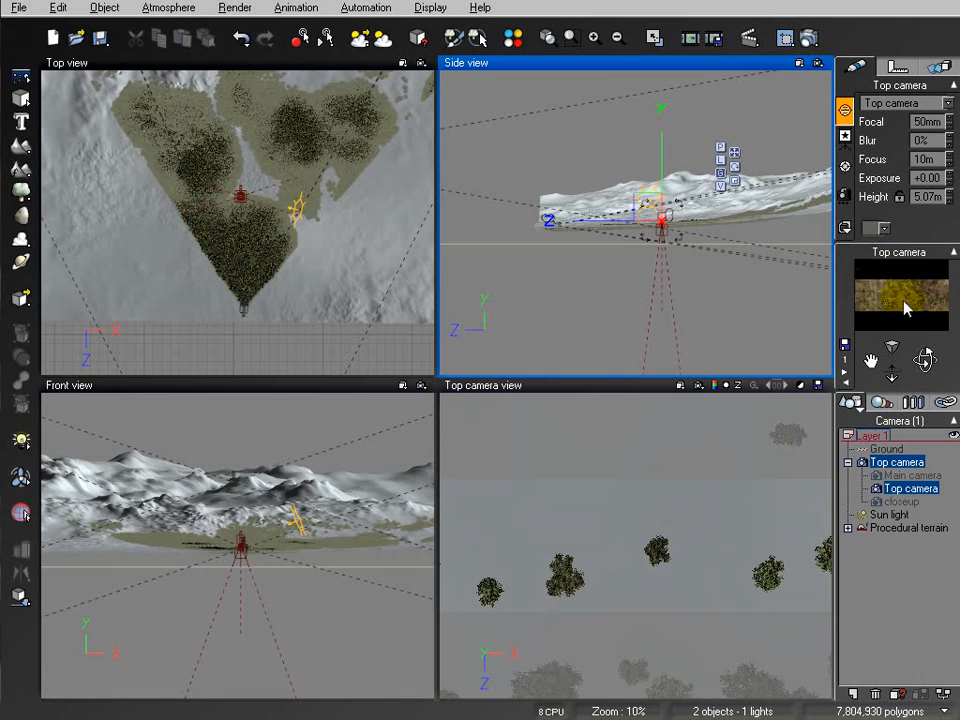
left_click(808, 38)
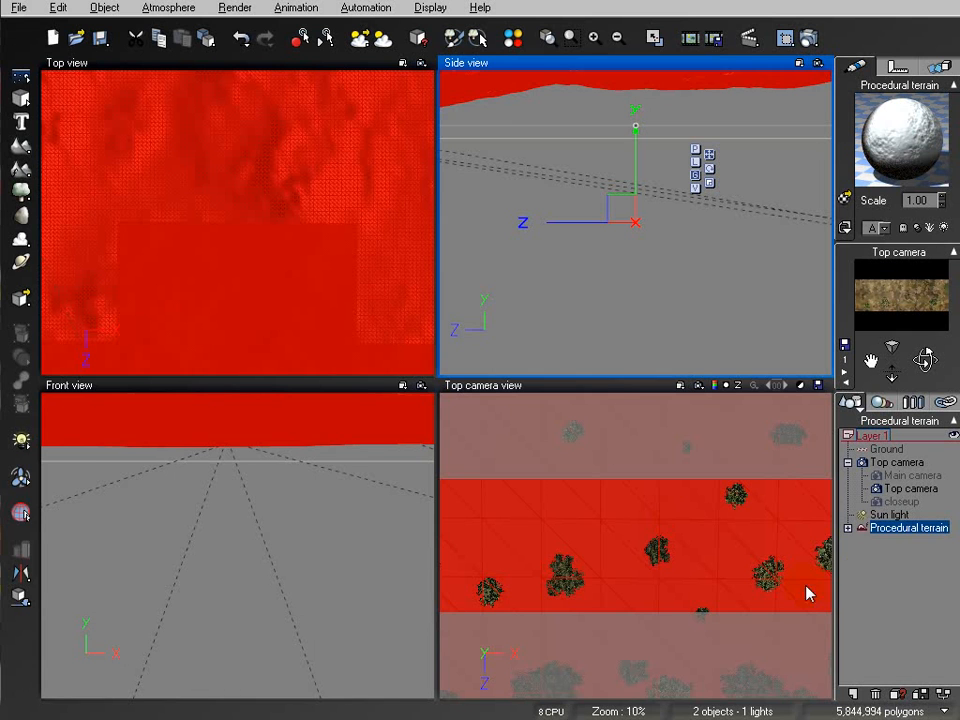
left_click(809, 39)
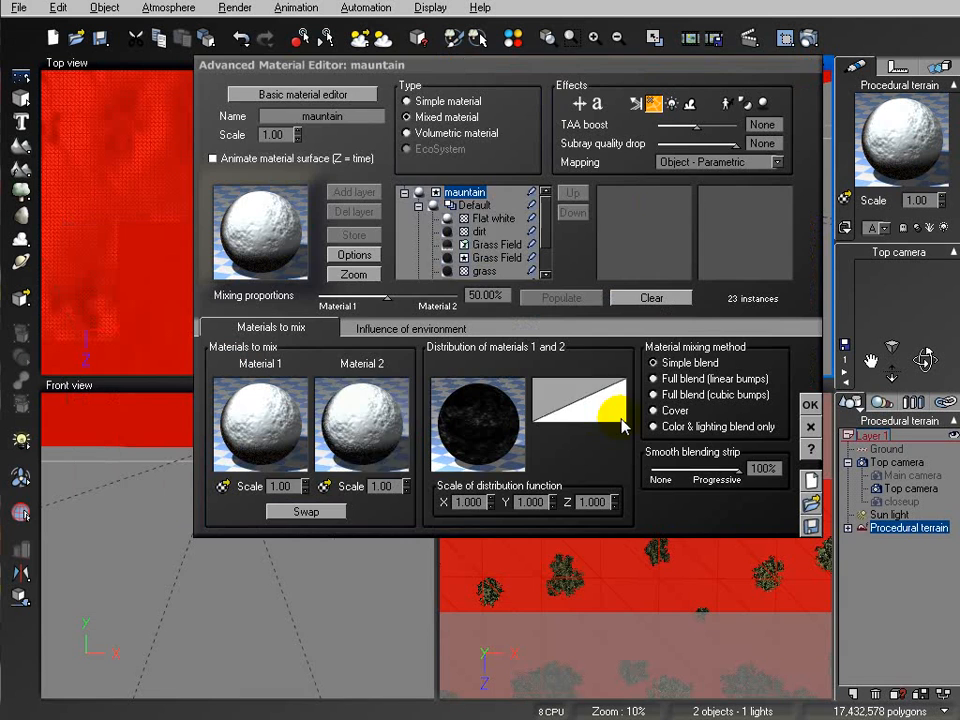
- Enable turbulence and rotation on the terrain material's simple Grass Field layer, set its alpha boost to -40%, and accept the material
left_click(546, 220)
left_click(546, 236)
left_click(495, 220)
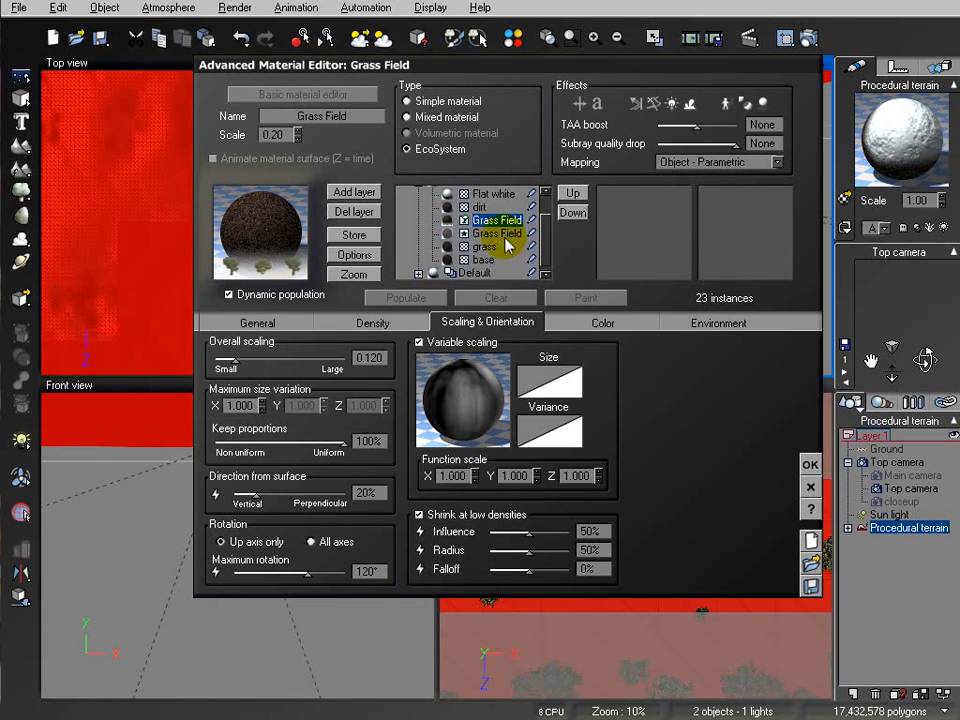
left_click(500, 233)
left_click(766, 323)
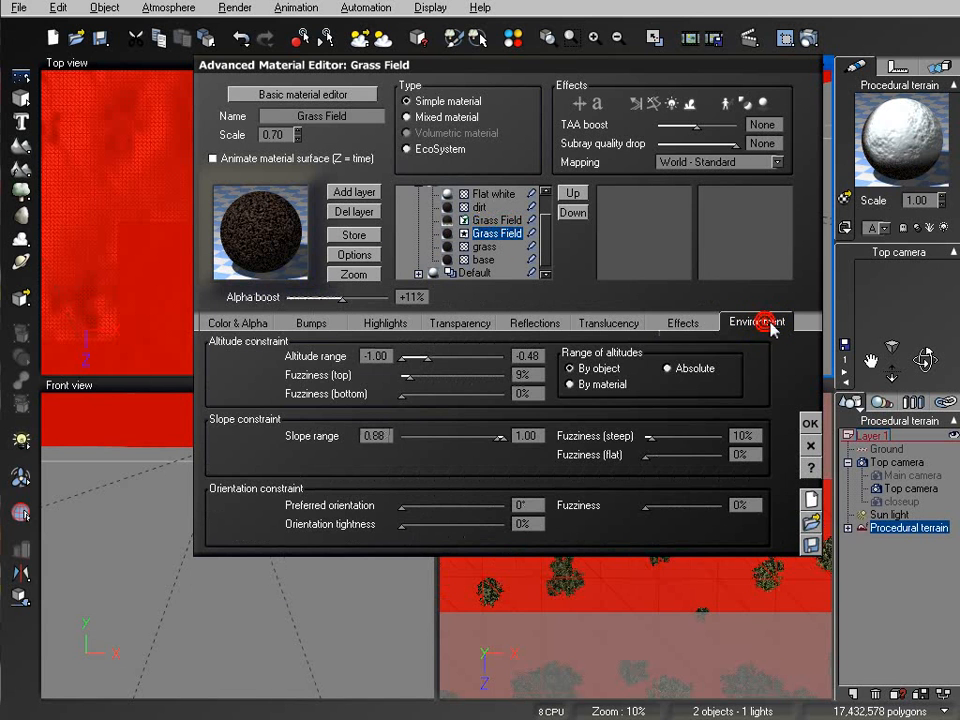
left_click(679, 323)
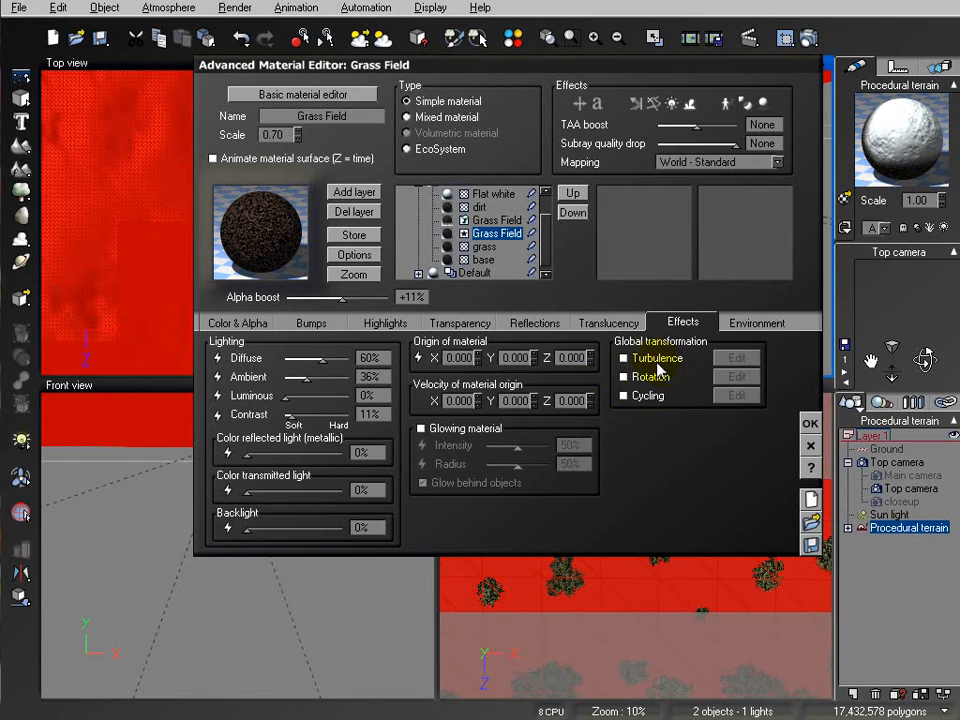
left_click(623, 357)
left_click(623, 376)
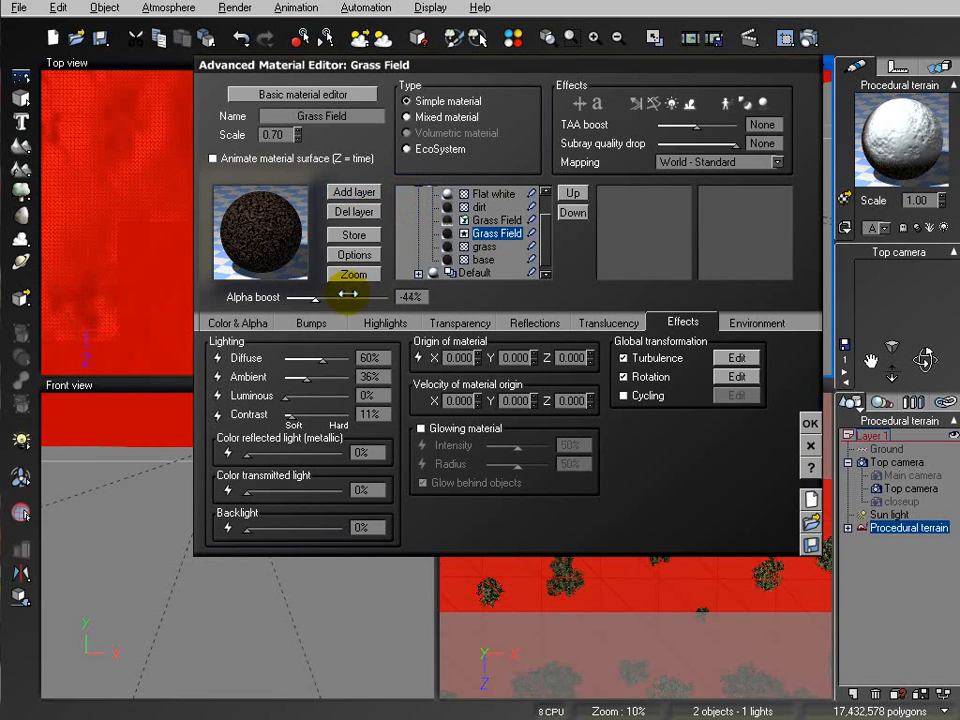
left_click_drag(349, 293, 353, 293)
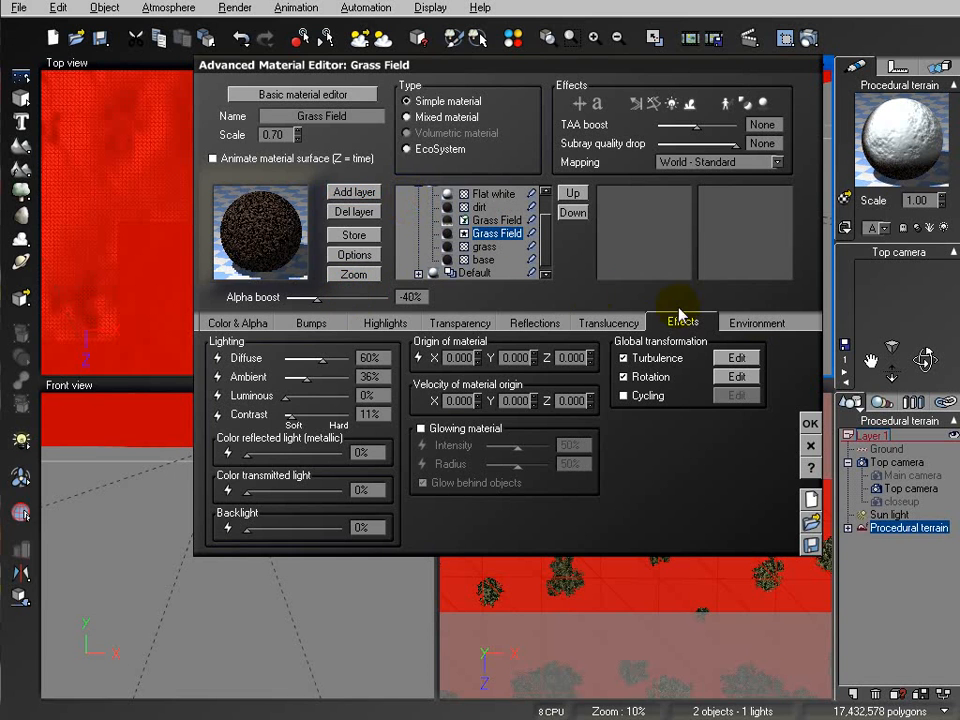
left_click(810, 425)
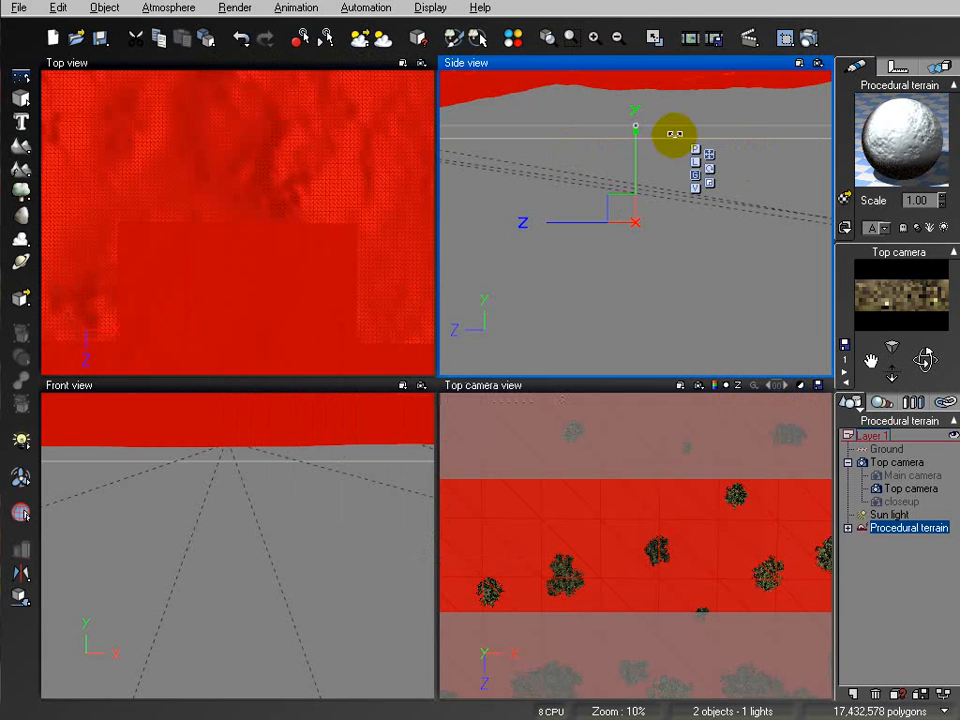
- Make the Main camera the active camera again
right_click_drag(666, 118, 670, 259)
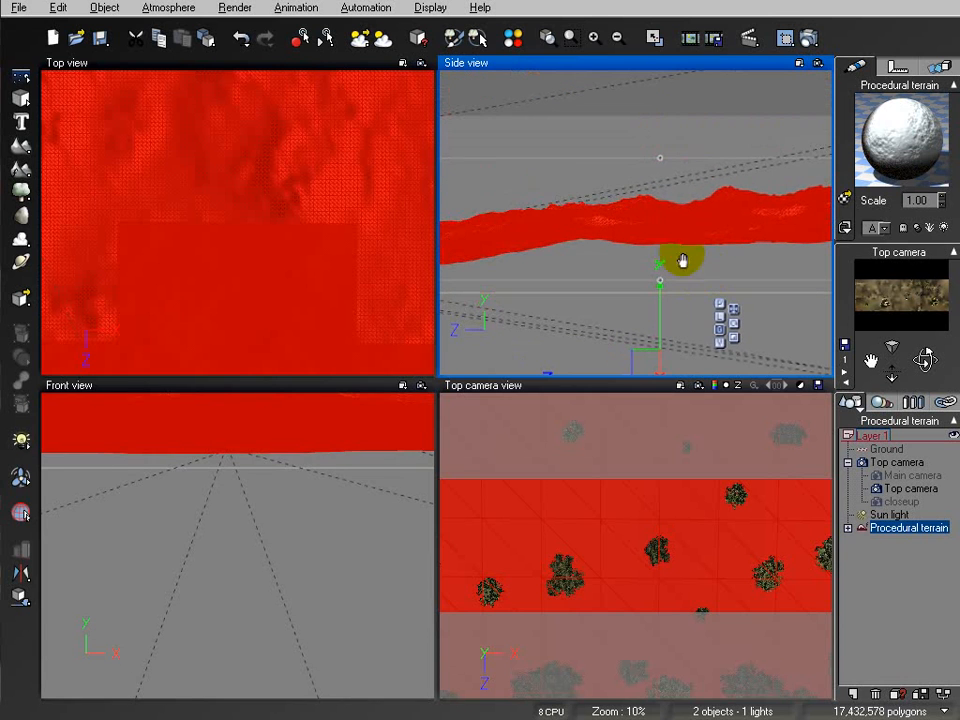
left_click_drag(772, 201, 680, 228)
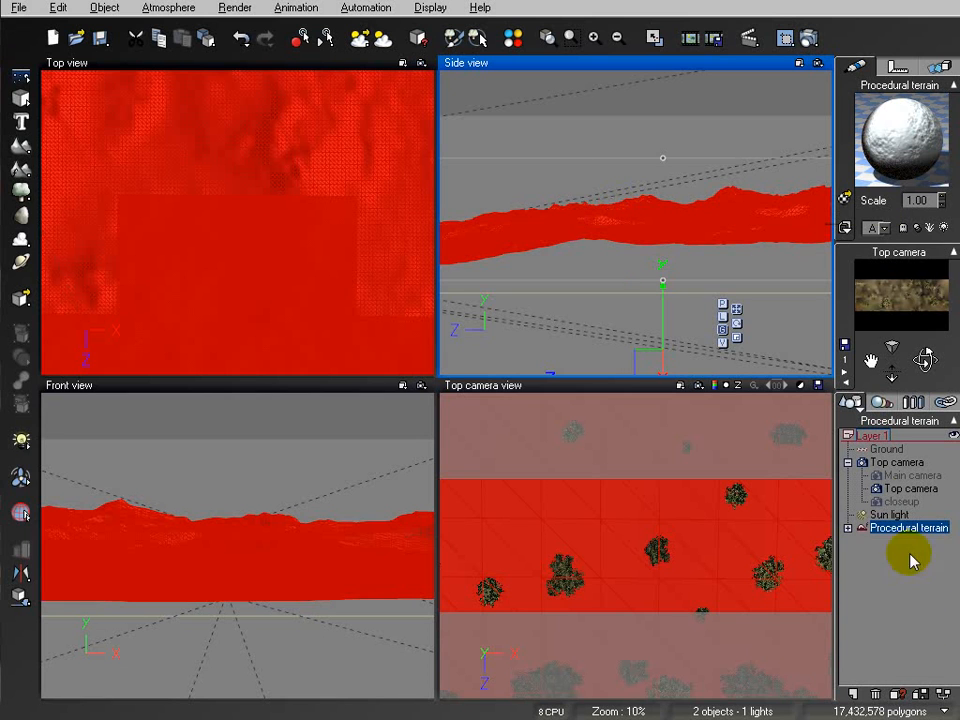
left_click(907, 477)
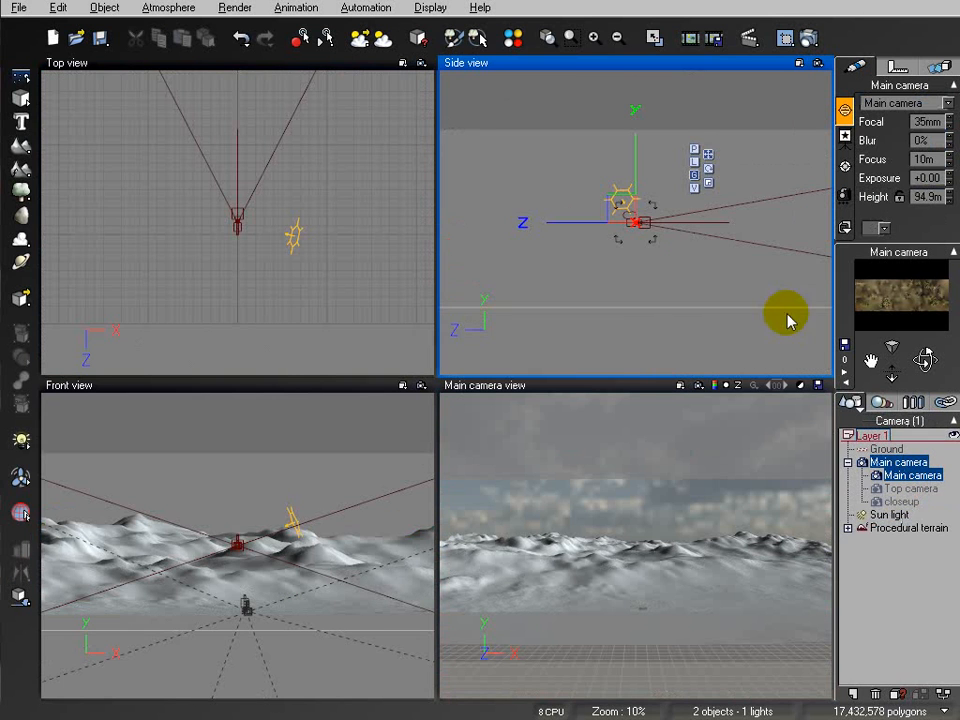
right_click_drag(671, 252, 646, 276)
scroll(680, 260, "down", 5)
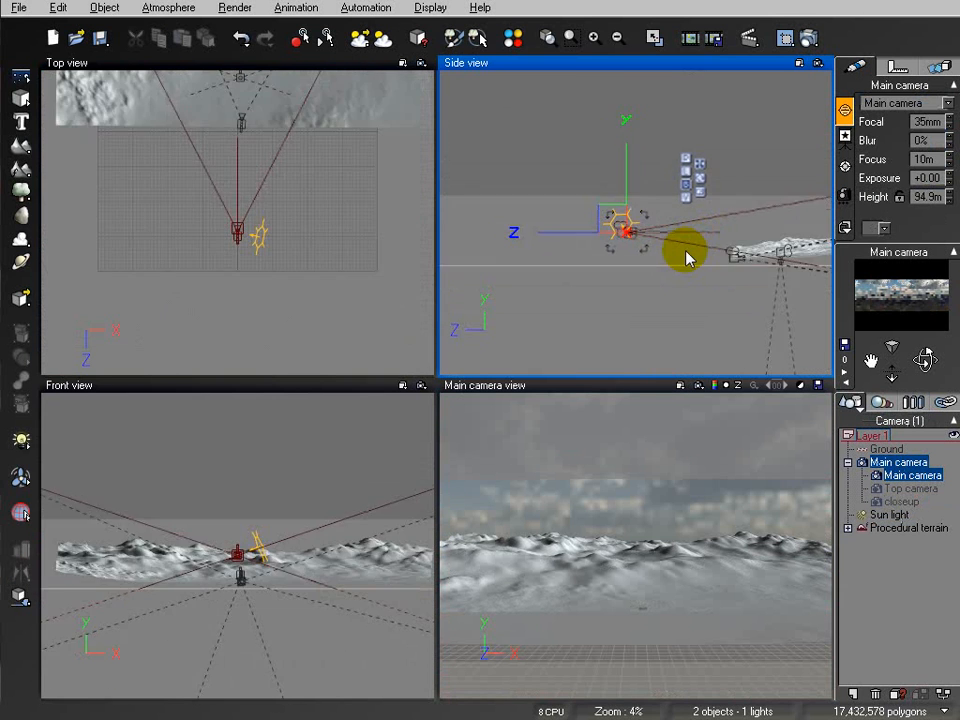
right_click_drag(706, 237, 662, 254)
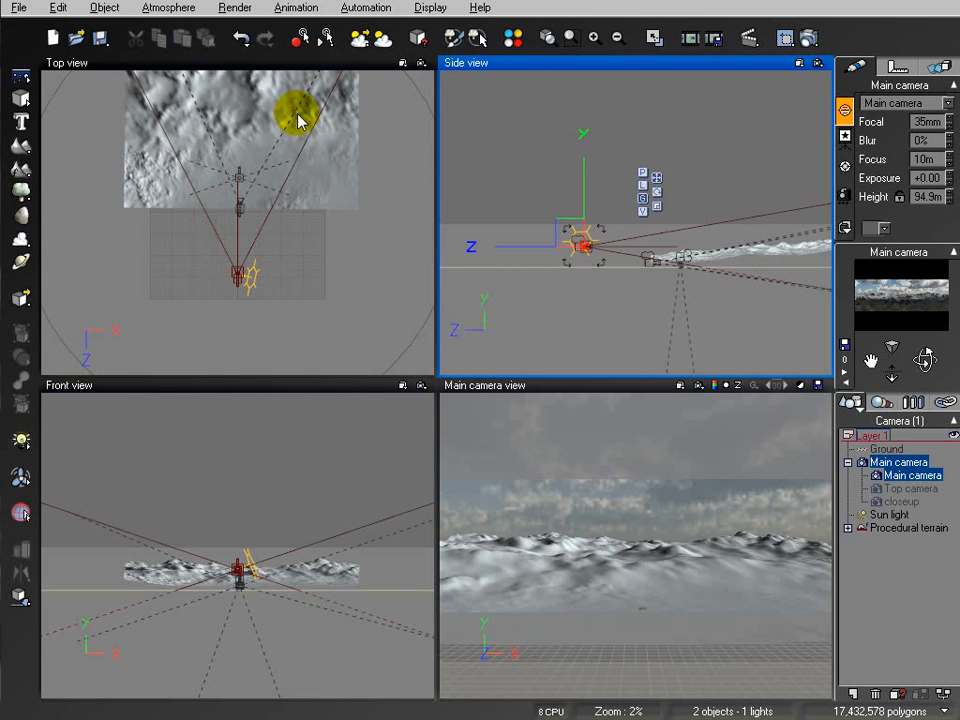
right_click_drag(604, 292, 591, 323)
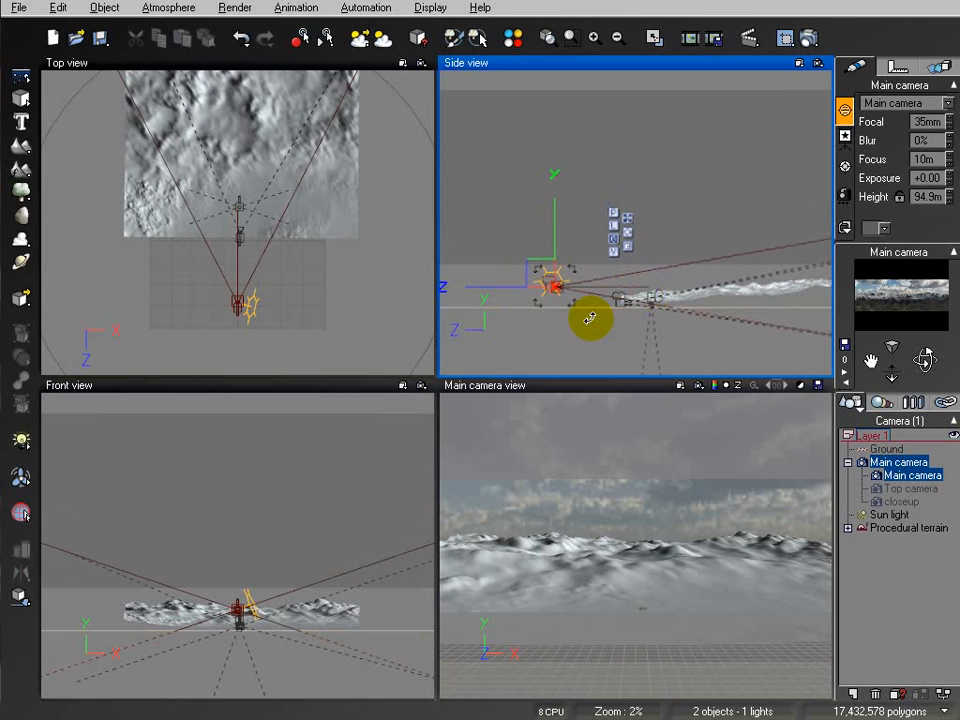